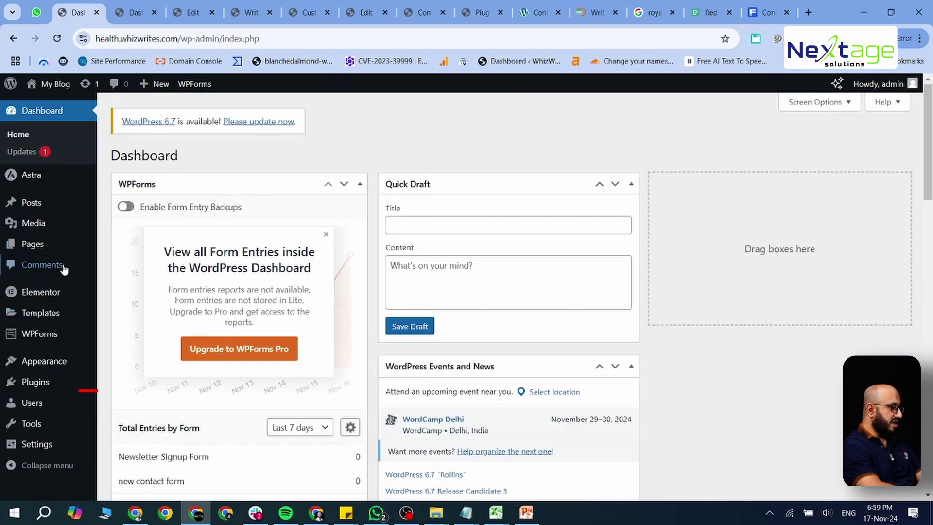
# Step: Open Users > All Users, which lists only the single Administrator account
pyautogui.moveTo(43, 408)
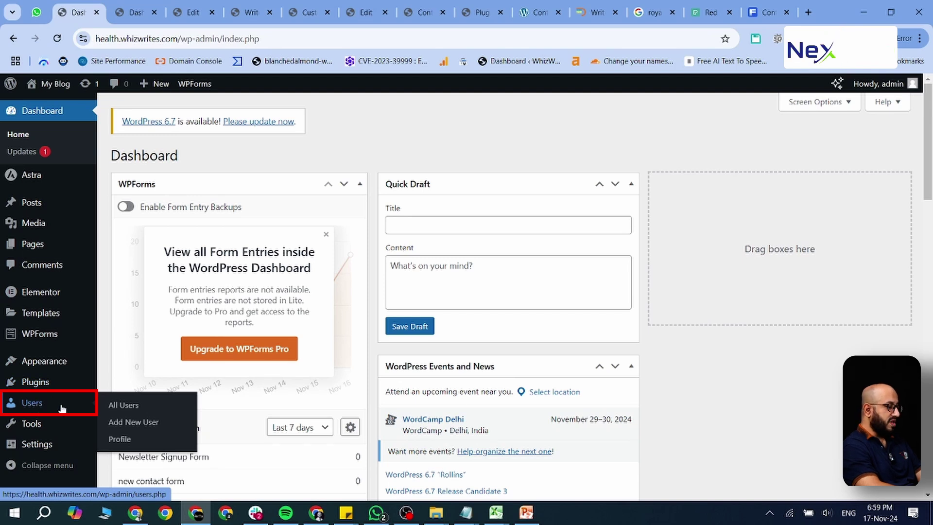
pyautogui.click(62, 407)
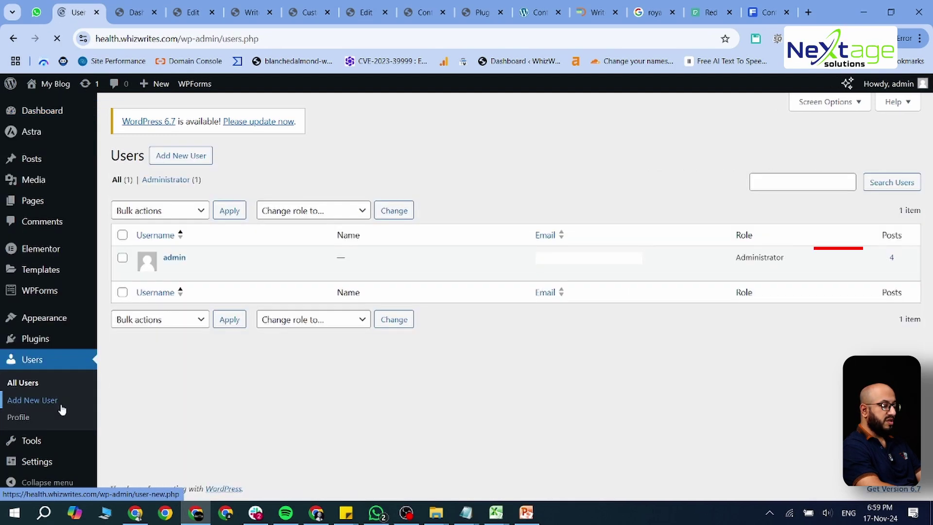
pyautogui.moveTo(203, 260)
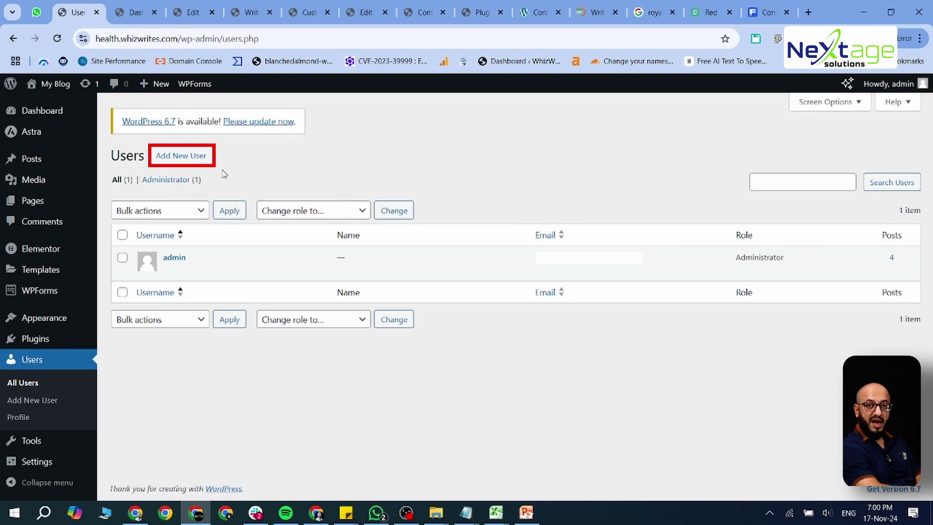
pyautogui.click(182, 156)
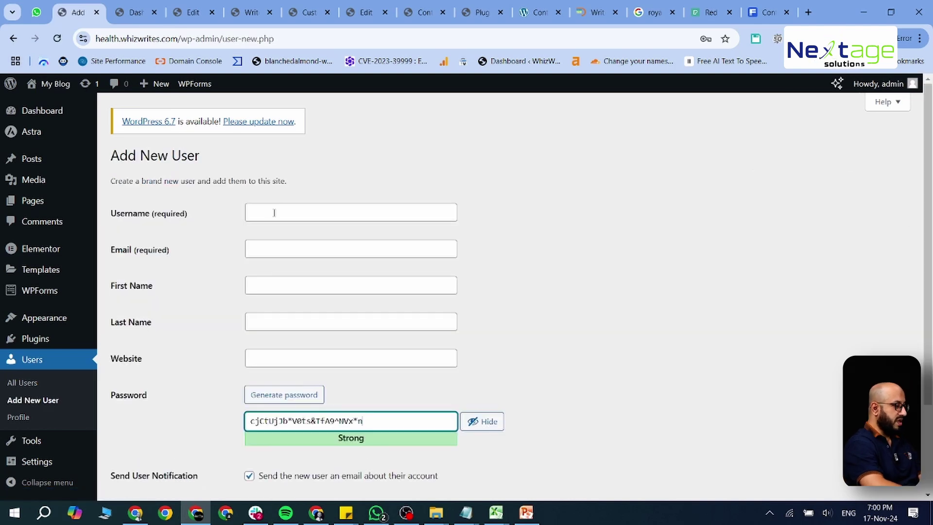
pyautogui.click(274, 212)
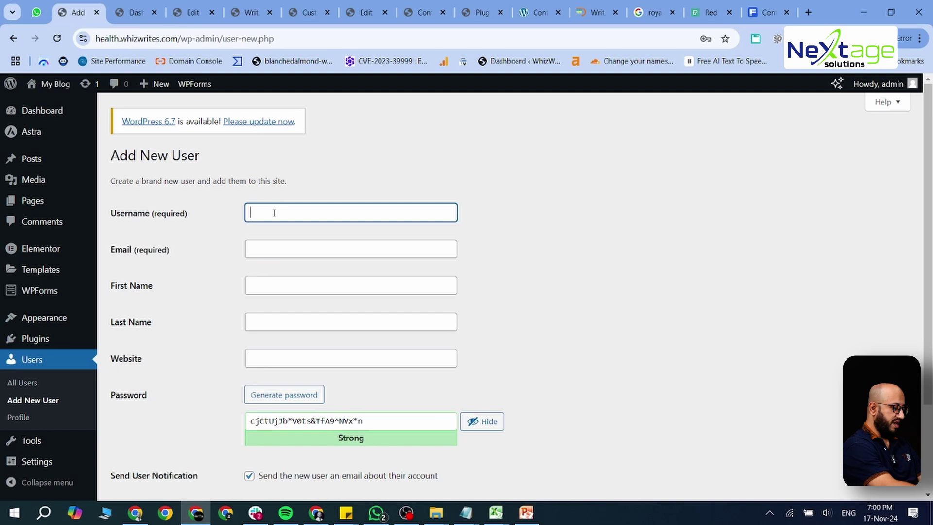
pyautogui.write('Ashfaq')
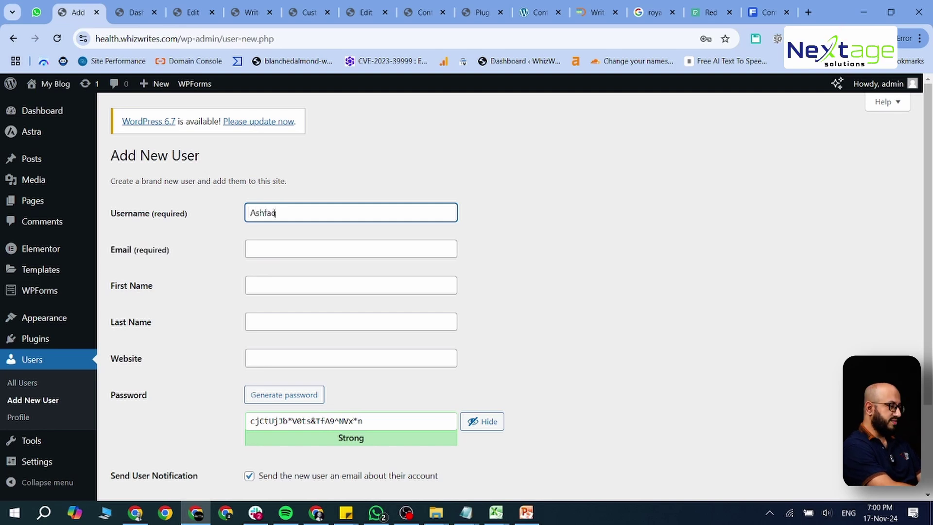
pyautogui.click(349, 249)
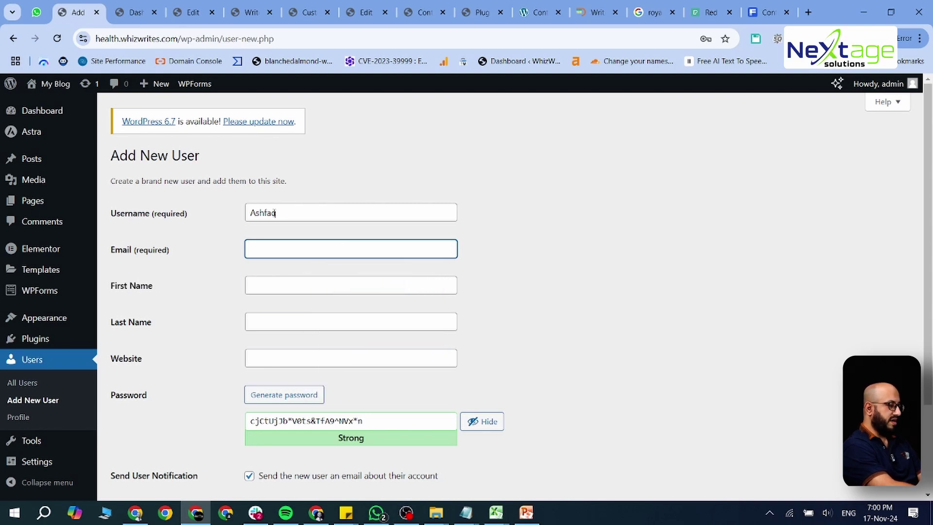
pyautogui.click(350, 285)
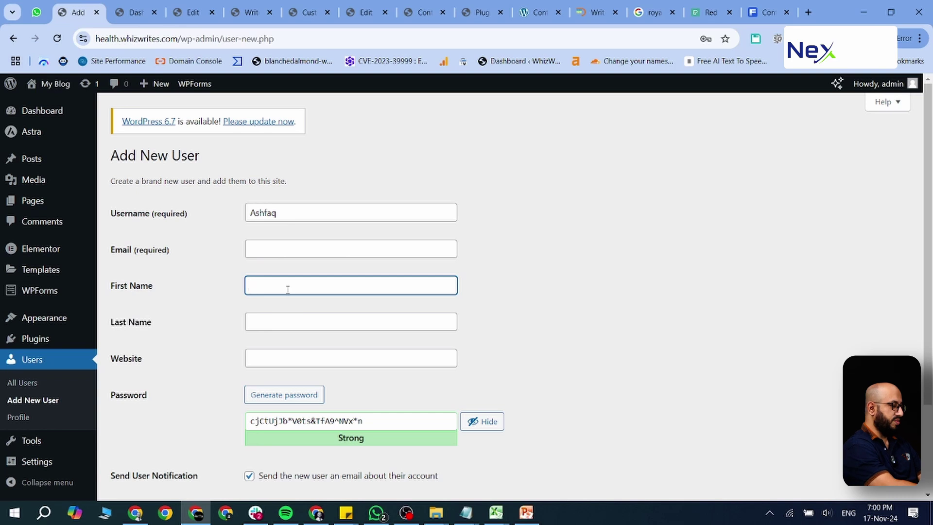
pyautogui.press('Tab')
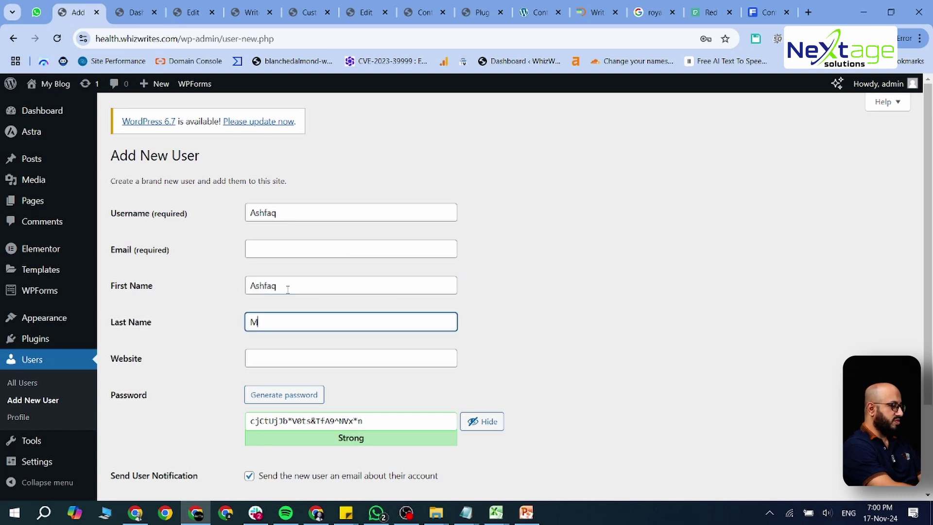
pyautogui.press('Tab')
pyautogui.press('Down')
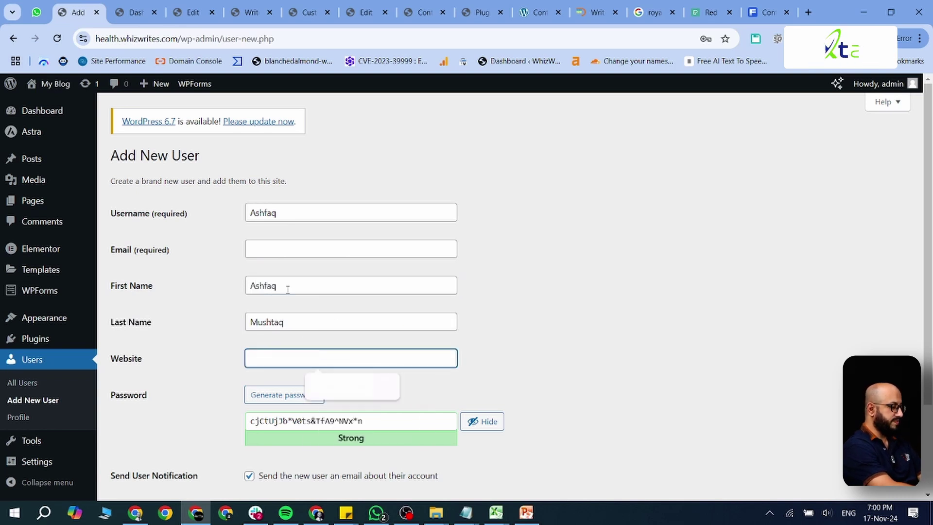
pyautogui.press('Down')
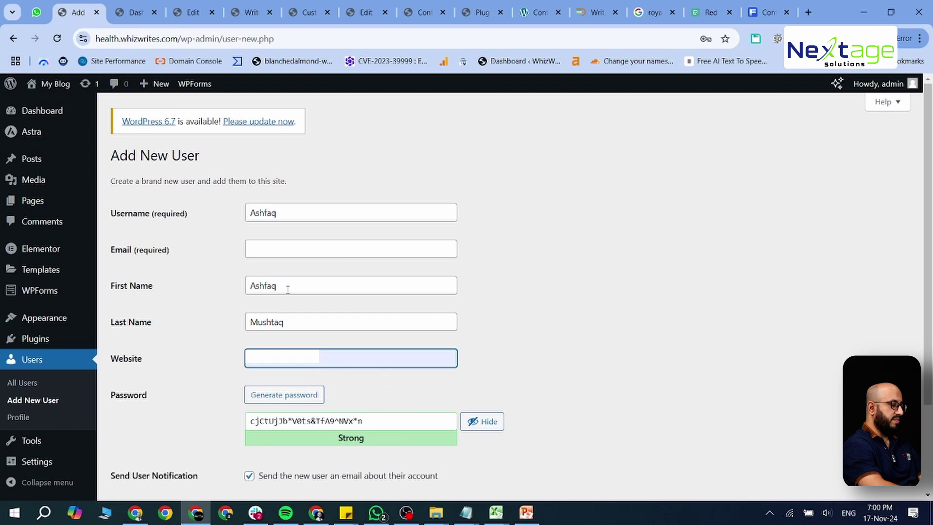
pyautogui.scroll(-2, 337, 275)
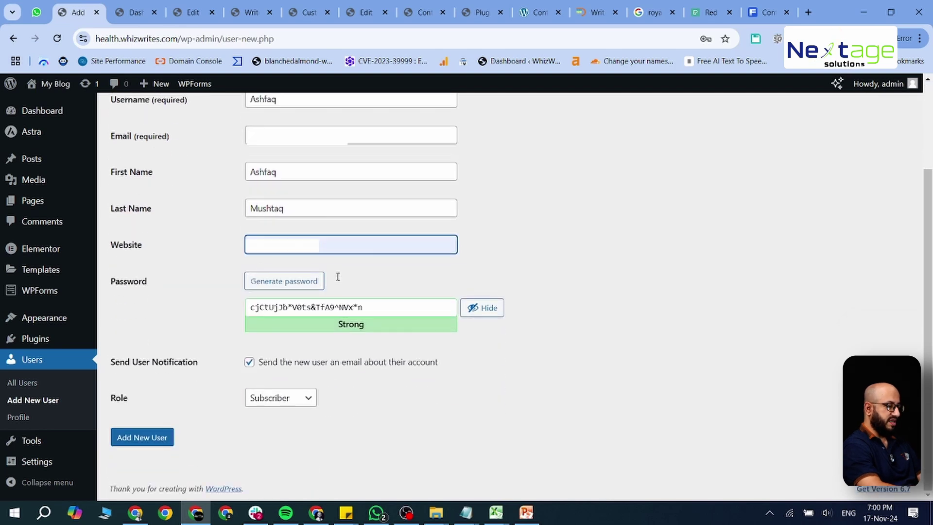
# Step: Replace the password with a generated strong password and try submitting the form
pyautogui.click(291, 286)
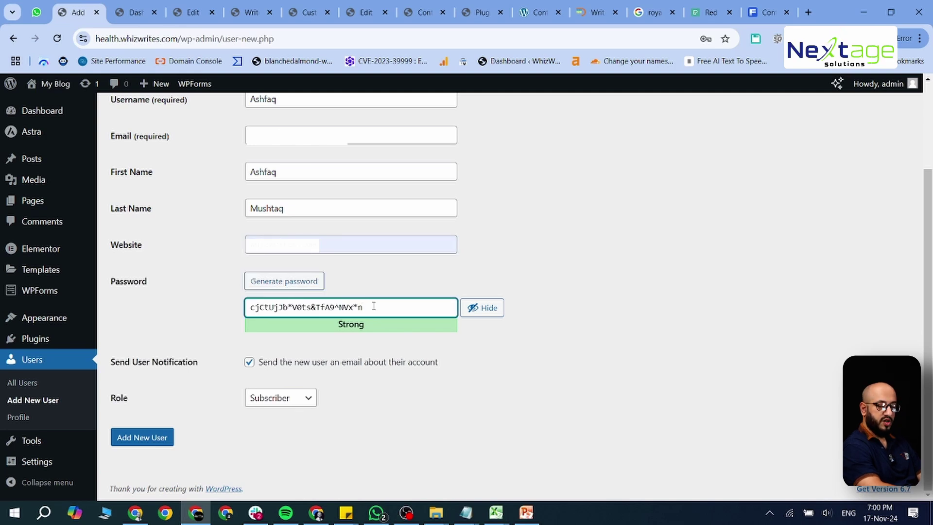
pyautogui.moveTo(372, 308); pyautogui.dragTo(243, 304)
pyautogui.press('BackSpace')
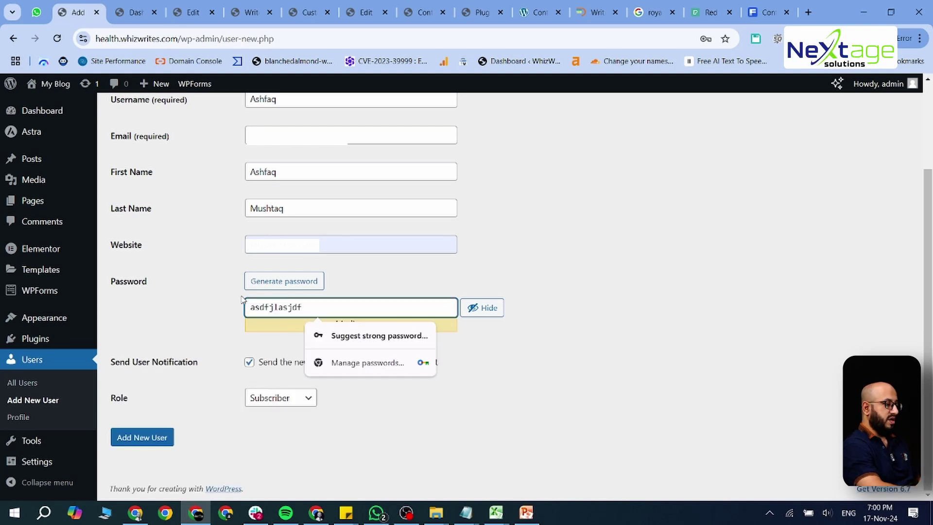
pyautogui.hotkey('ctrl', 'a')
pyautogui.press('BackSpace')
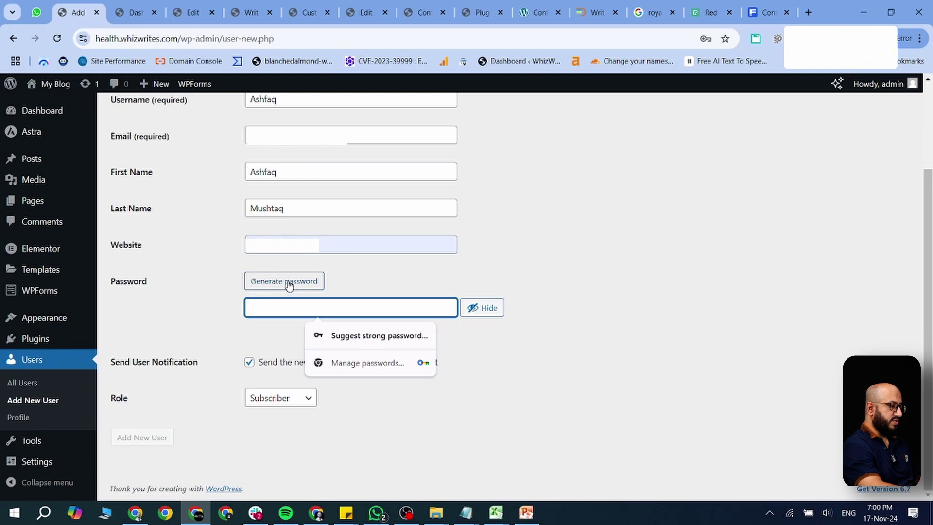
pyautogui.click(287, 286)
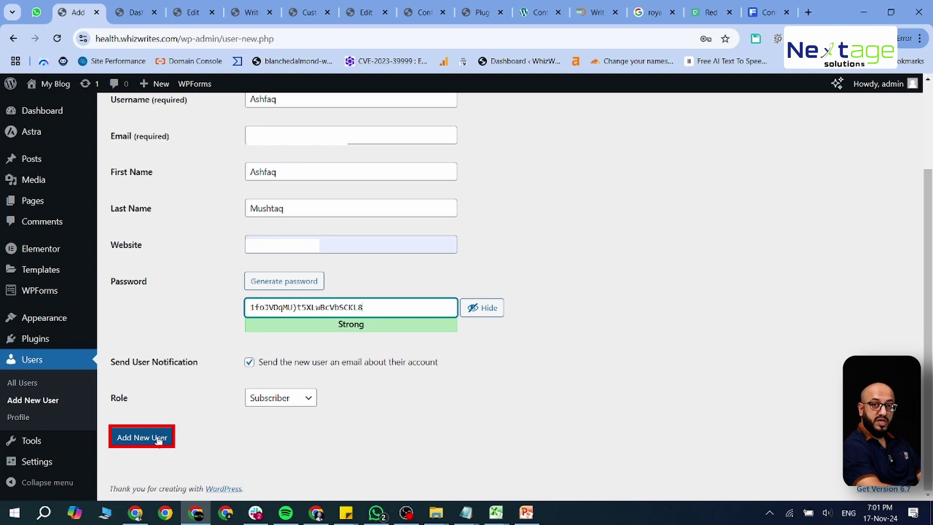
pyautogui.click(159, 439)
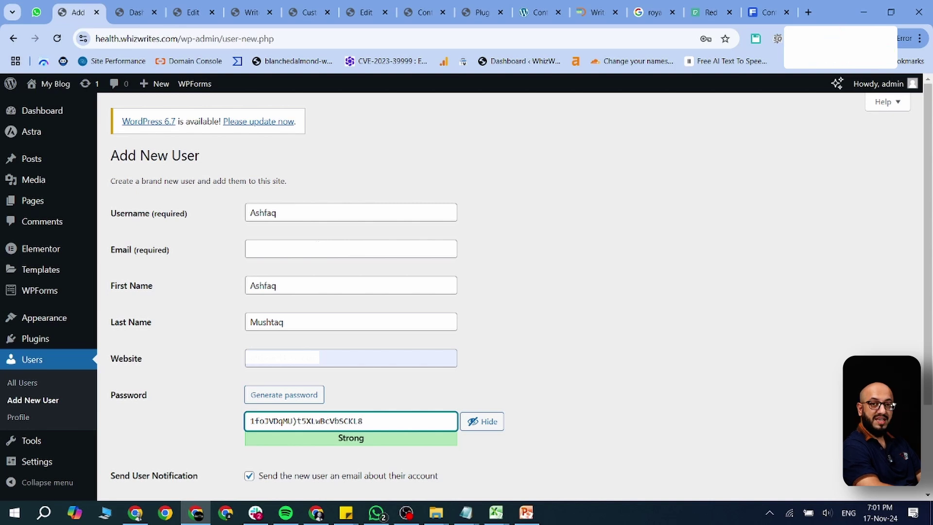
# Step: Pick Editor in the Role dropdown, then reopen it to select Administrator instead
pyautogui.scroll(-3, 319, 246)
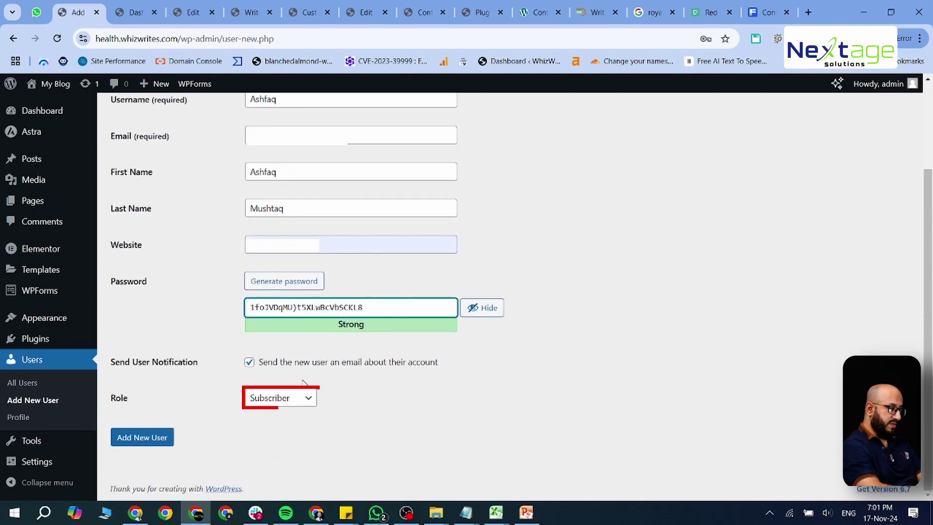
pyautogui.click(281, 396)
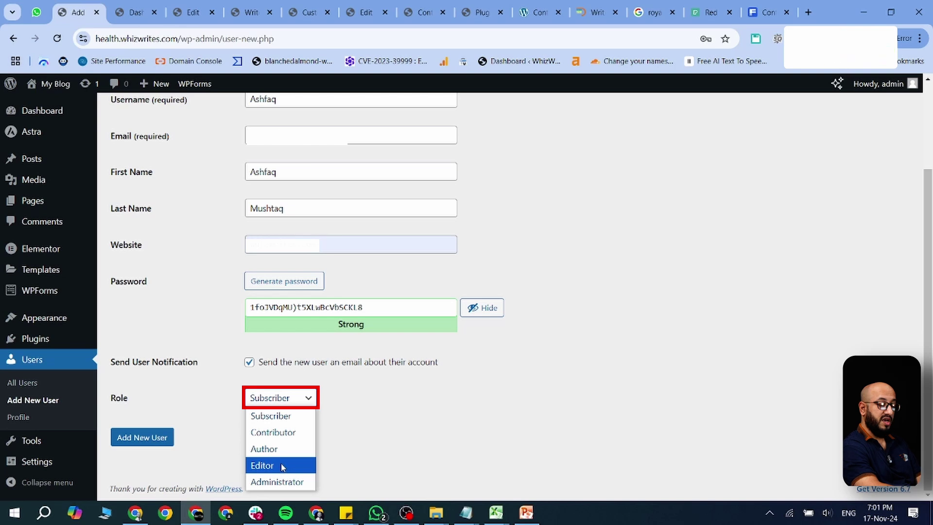
pyautogui.click(281, 465)
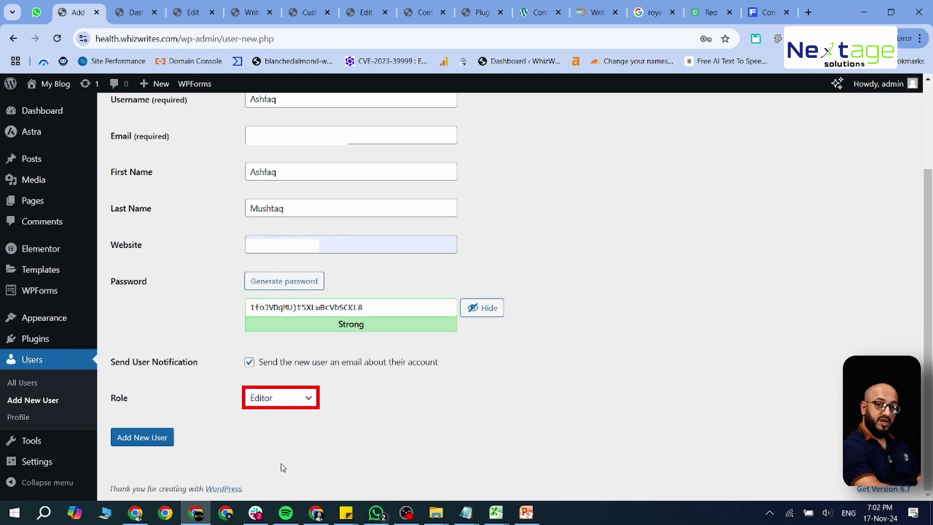
pyautogui.click(295, 402)
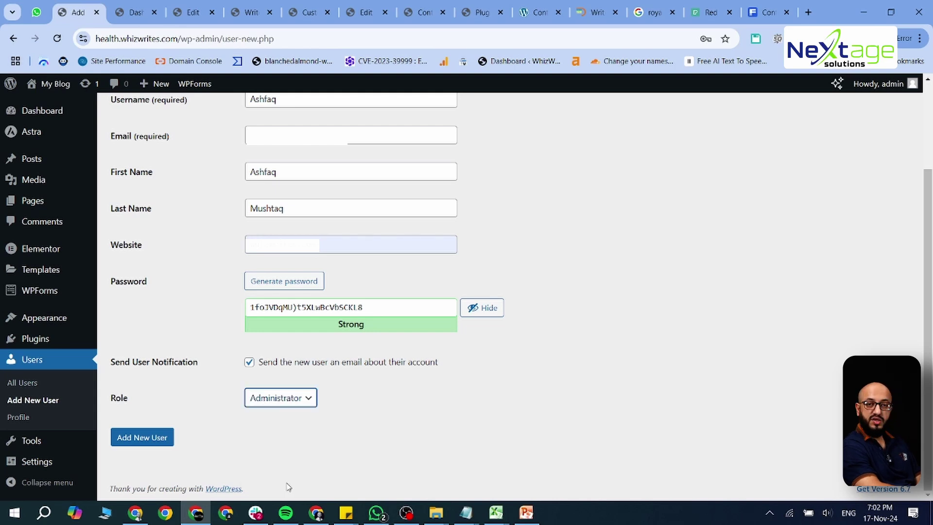
# Step: Create the Administrator user, save its password in Chrome, and open its profile for editing
pyautogui.click(163, 438)
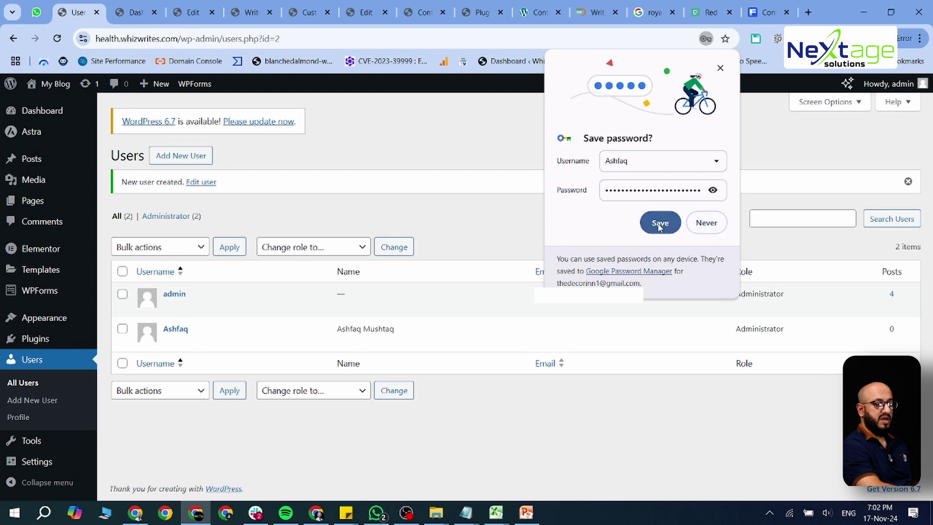
pyautogui.click(661, 224)
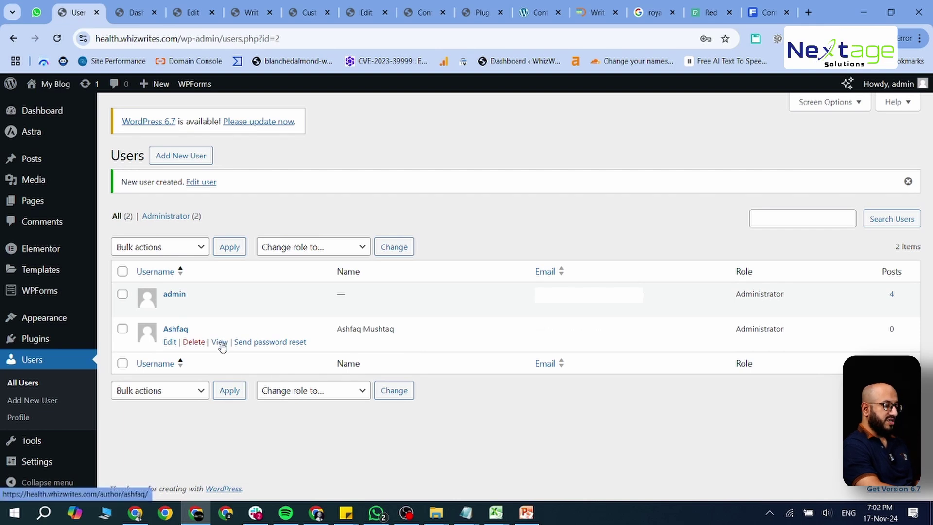
pyautogui.click(170, 341)
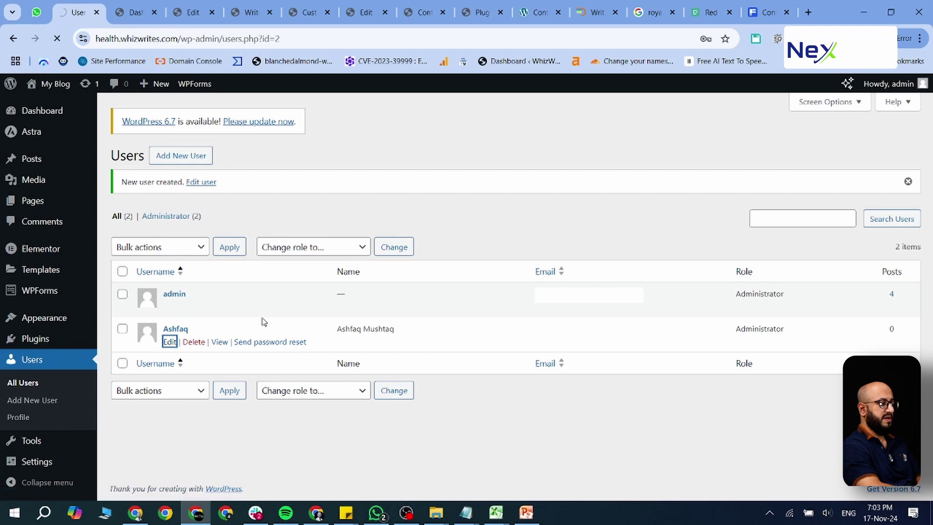
# Step: Keep the user's role as Editor and the display name as their full name
pyautogui.scroll(-5, 263, 323)
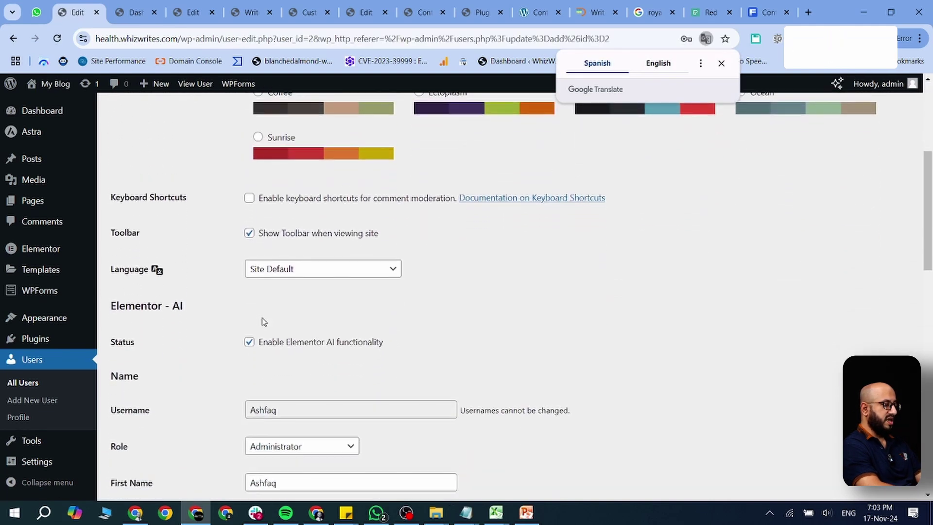
pyautogui.scroll(-3, 263, 322)
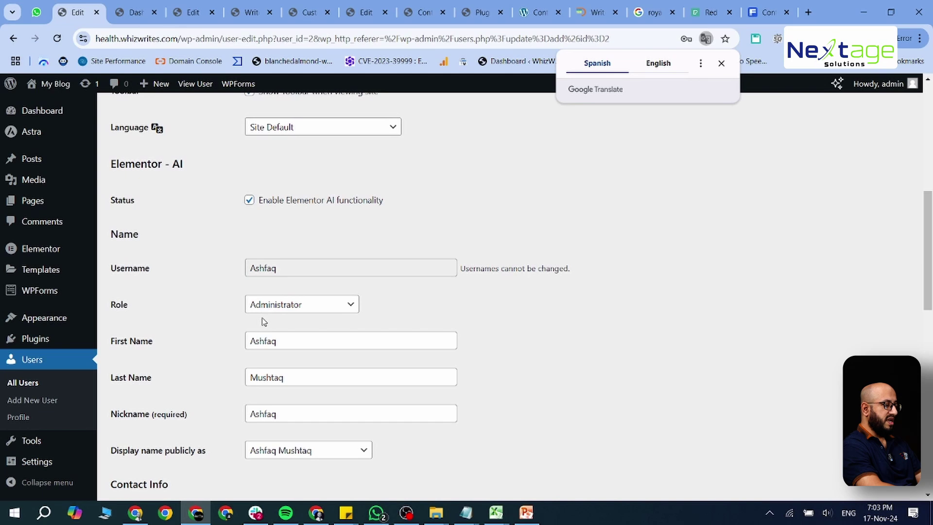
pyautogui.click(275, 310)
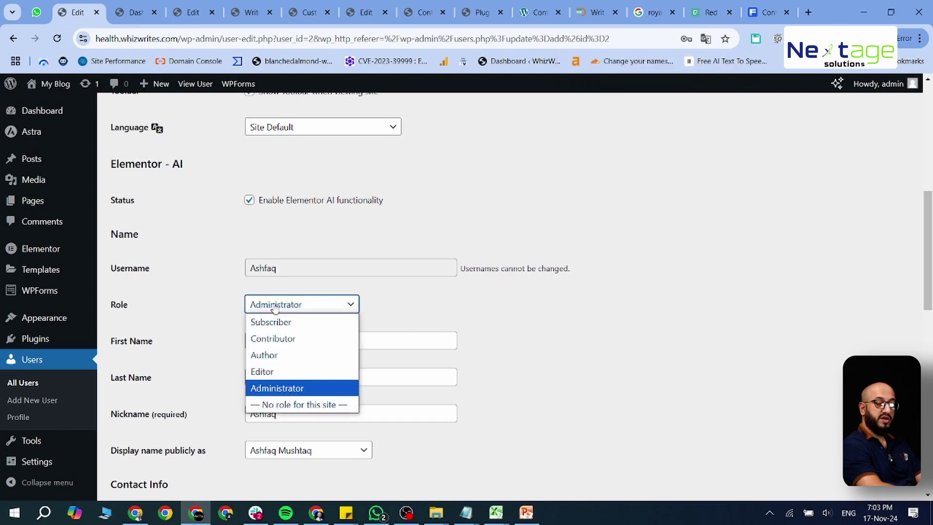
pyautogui.click(282, 375)
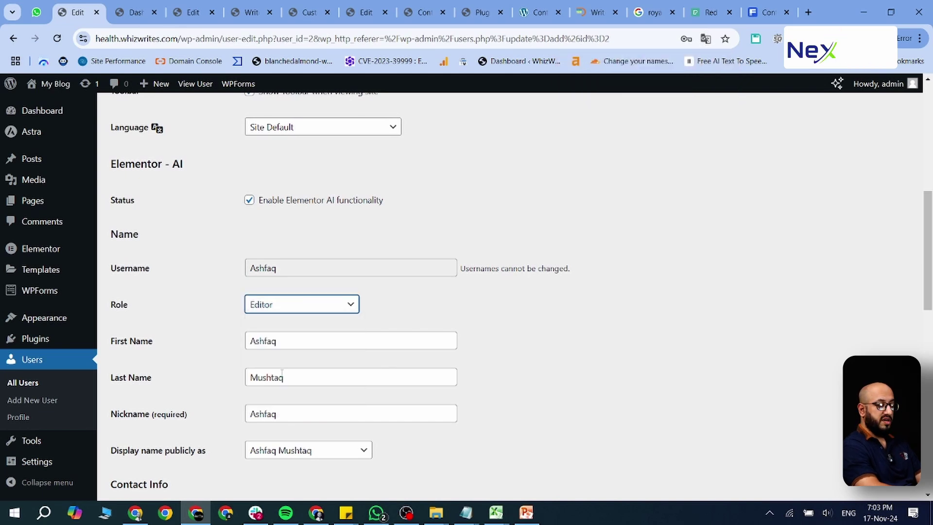
pyautogui.click(306, 304)
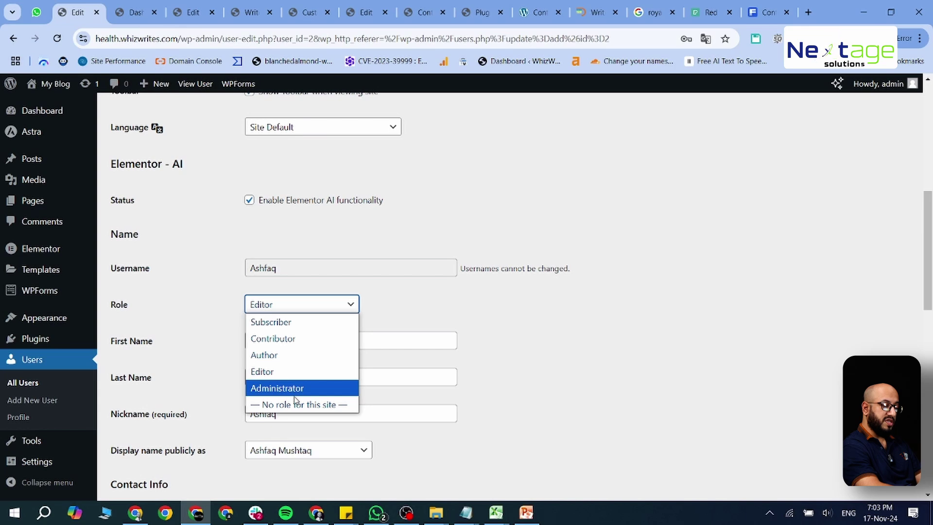
pyautogui.click(334, 368)
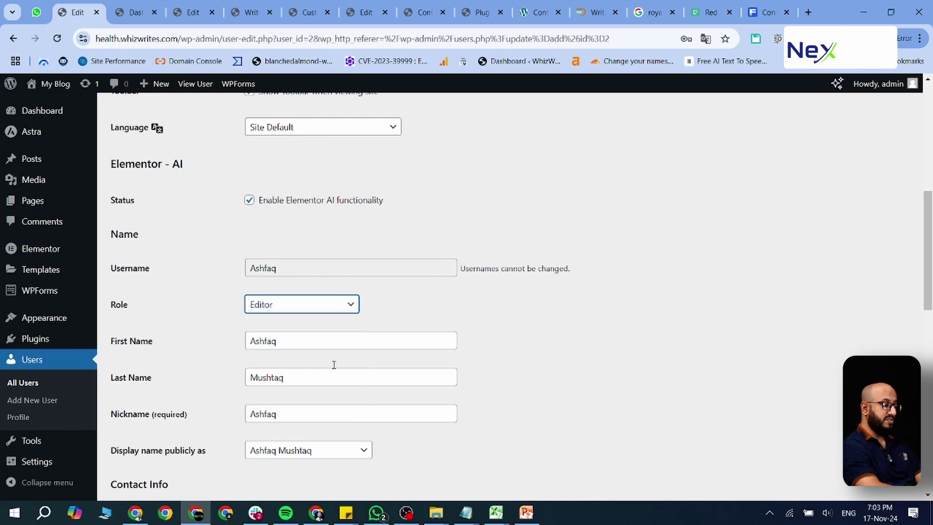
pyautogui.scroll(-3, 447, 368)
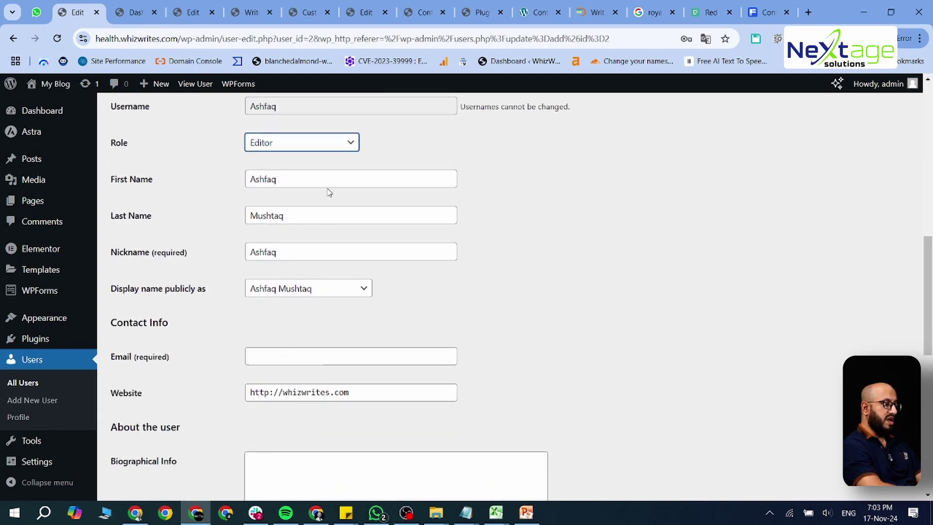
pyautogui.click(323, 292)
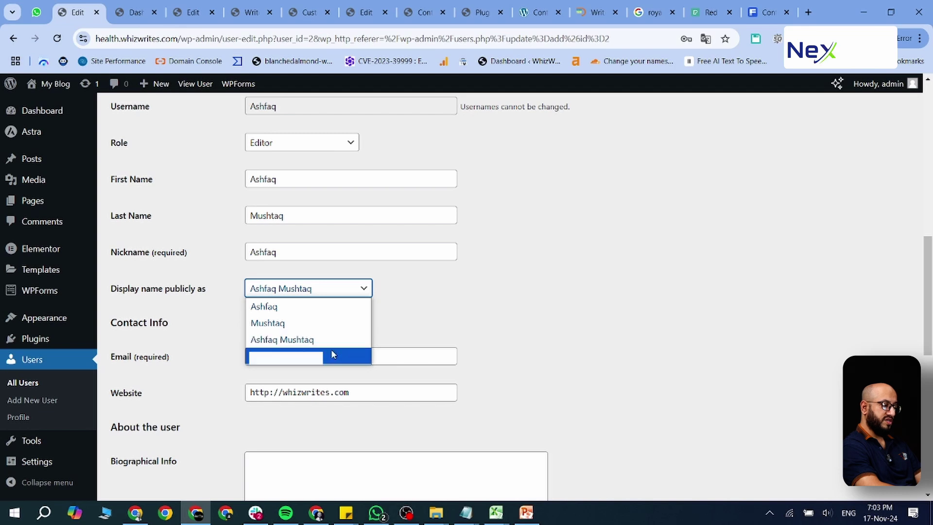
pyautogui.click(442, 299)
# Step: Save the profile with Update User, getting the 'User updated.' confirmation
pyautogui.scroll(-3, 328, 320)
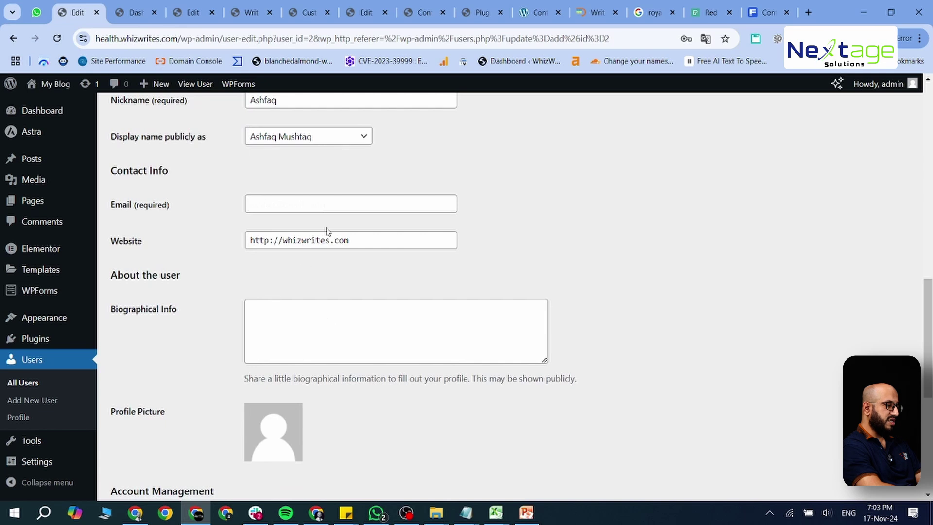
pyautogui.scroll(-2, 333, 312)
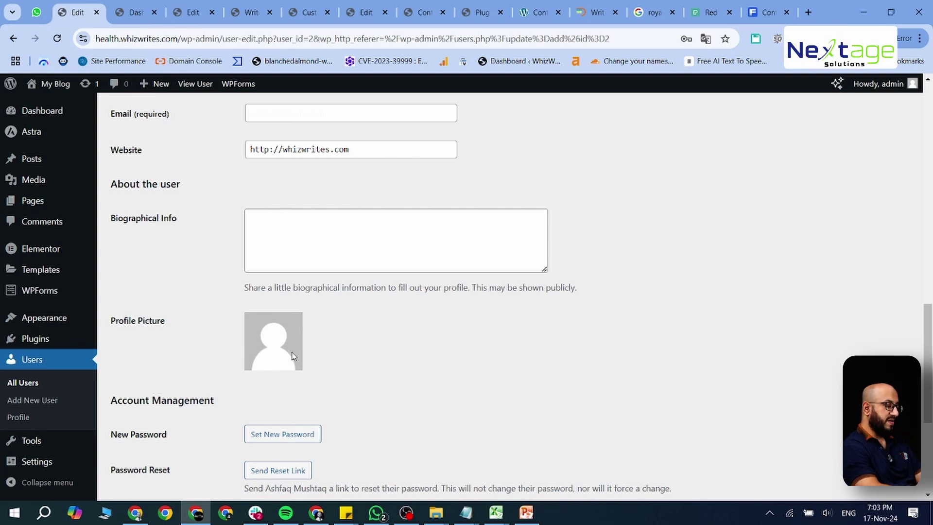
pyautogui.scroll(-1, 293, 357)
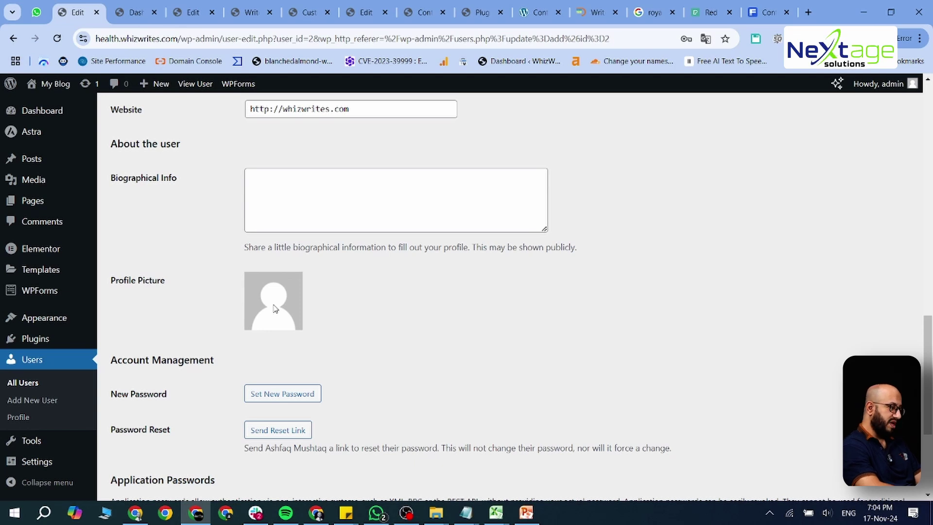
pyautogui.scroll(-1, 275, 309)
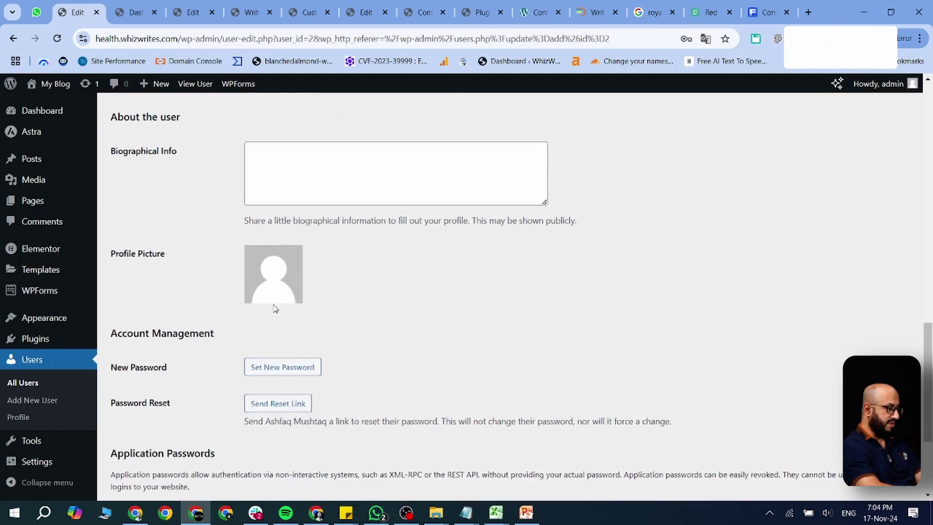
pyautogui.scroll(-1, 275, 308)
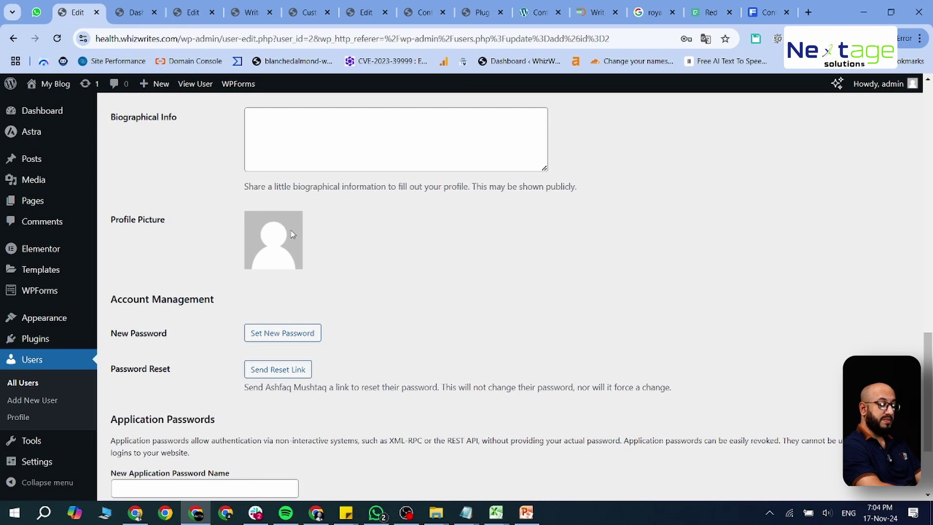
pyautogui.scroll(-5, 292, 242)
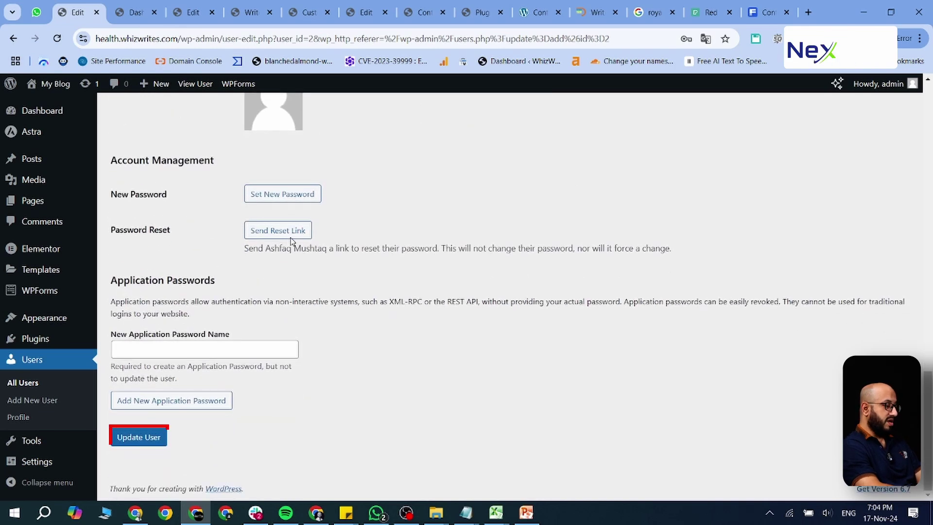
pyautogui.click(152, 438)
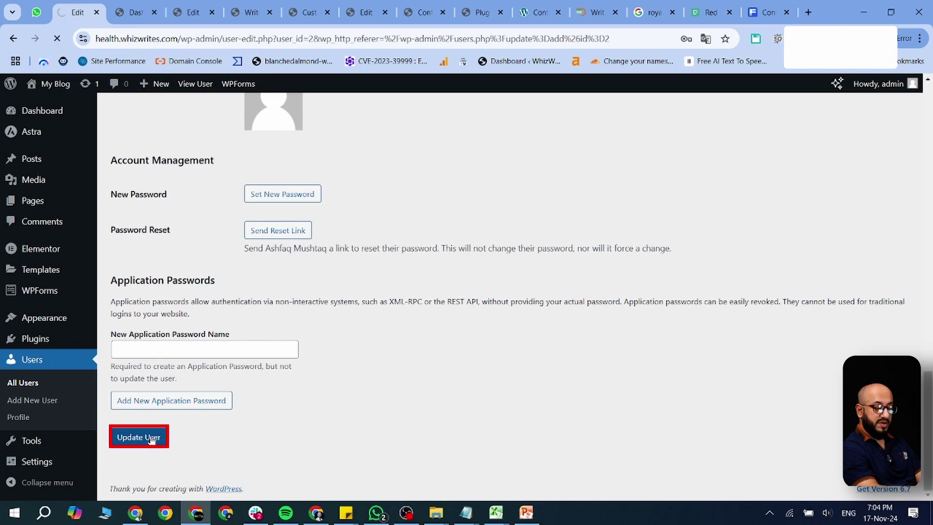
pyautogui.scroll(-3, 309, 314)
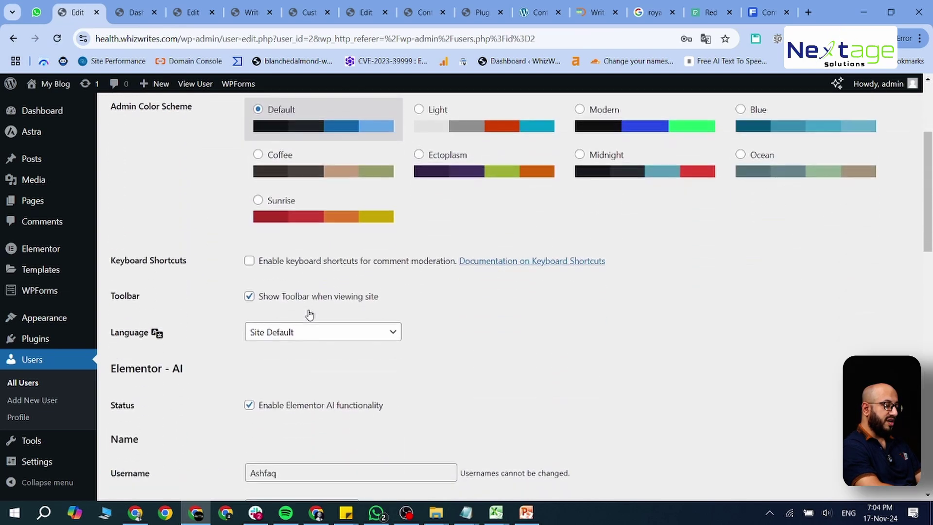
pyautogui.scroll(-2, 310, 314)
pyautogui.scroll(3, 310, 313)
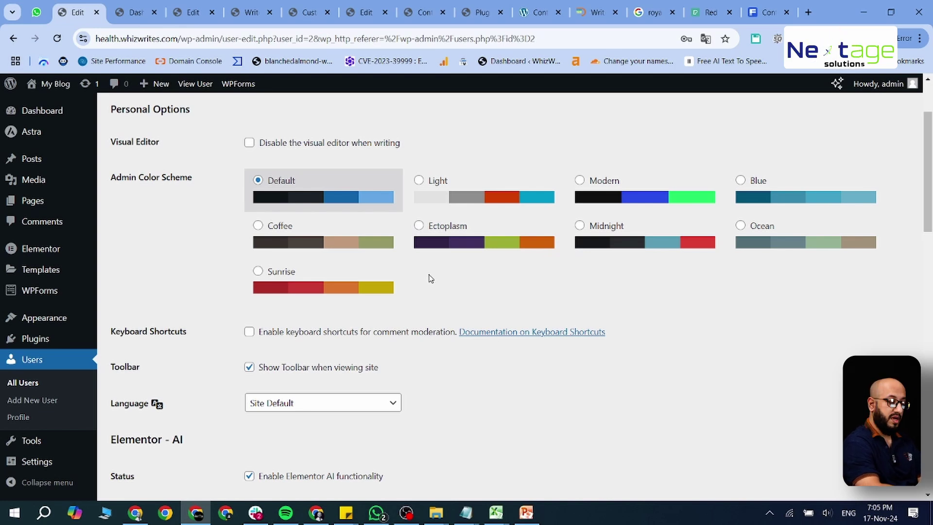
pyautogui.scroll(-2, 430, 278)
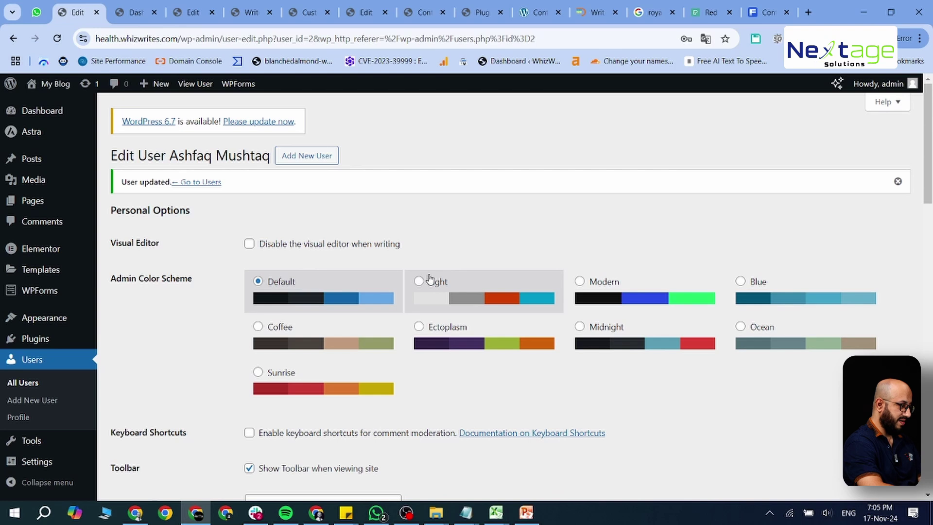
pyautogui.scroll(-1, 198, 309)
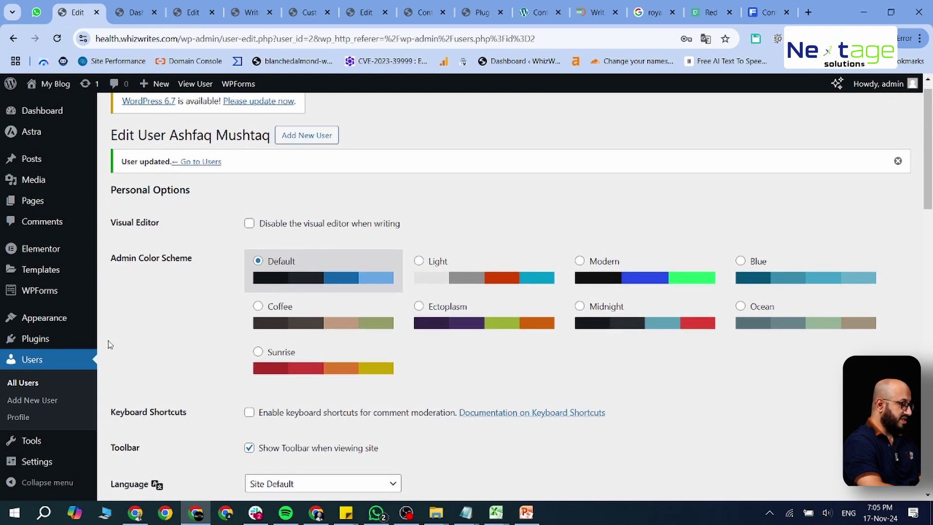
# Step: Search the plugin directory for 'wordfence' and install Wordfence Security 8.0.1
pyautogui.click(51, 338)
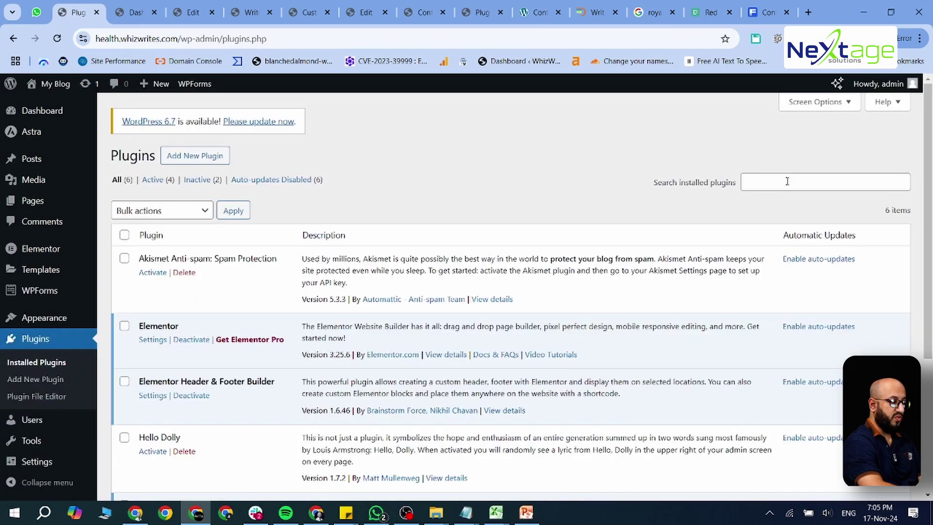
pyautogui.click(787, 182)
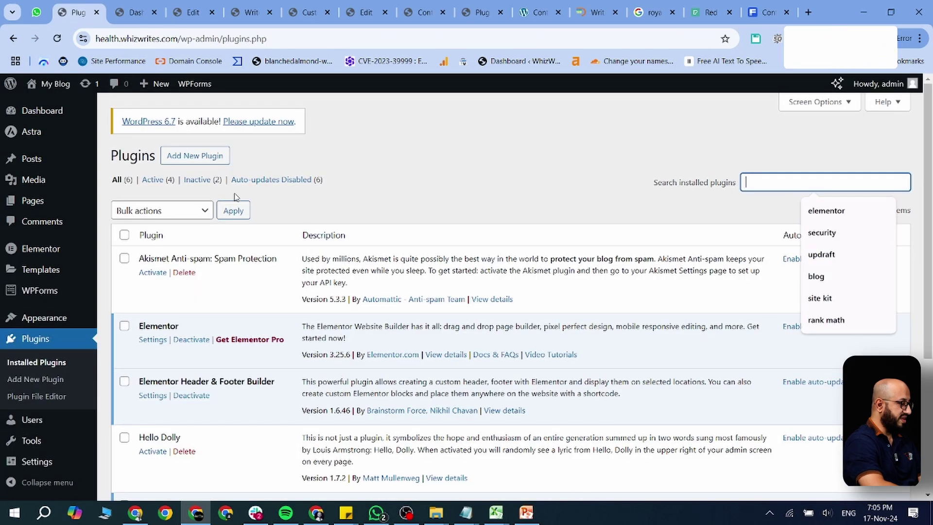
pyautogui.click(190, 155)
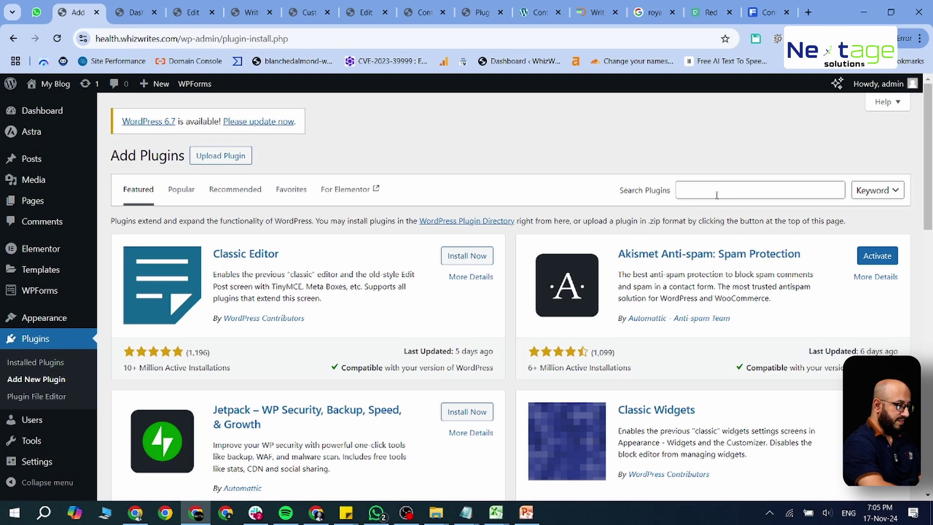
pyautogui.click(716, 192)
pyautogui.write('wordfe')
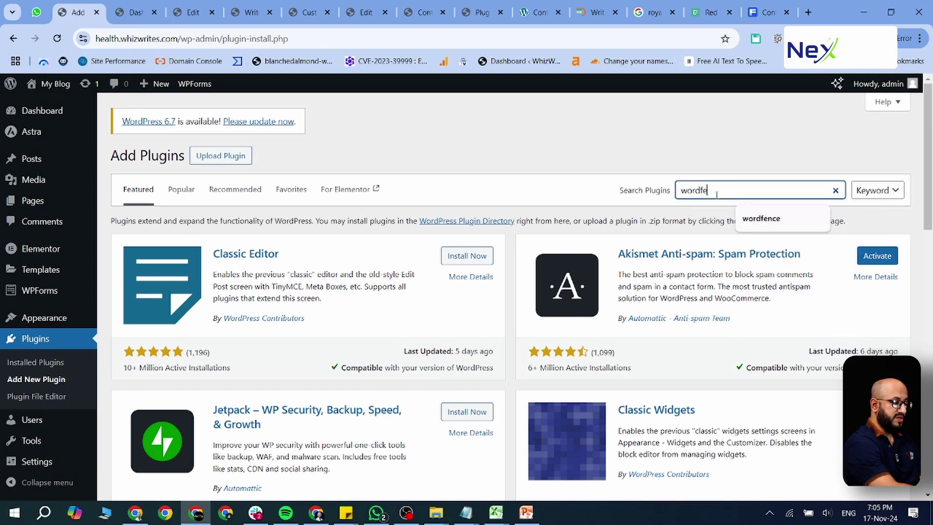
pyautogui.write('nce')
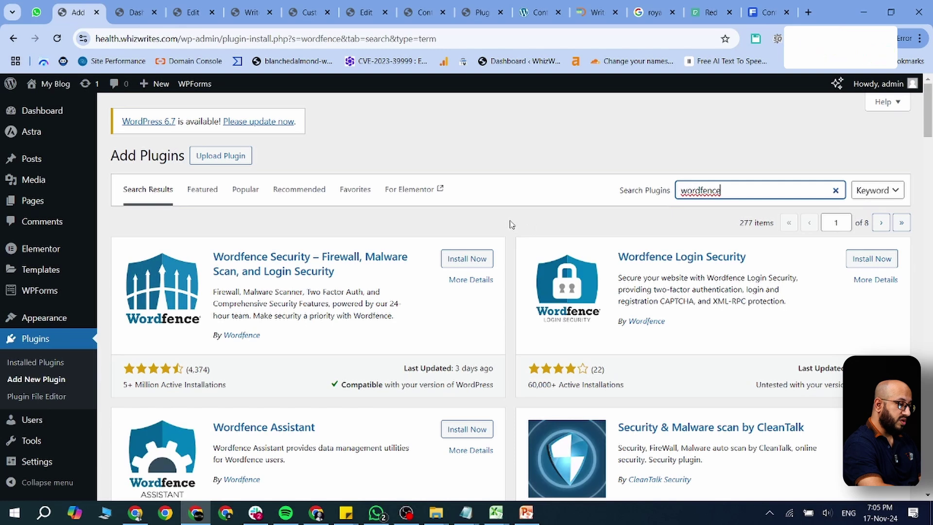
pyautogui.click(461, 261)
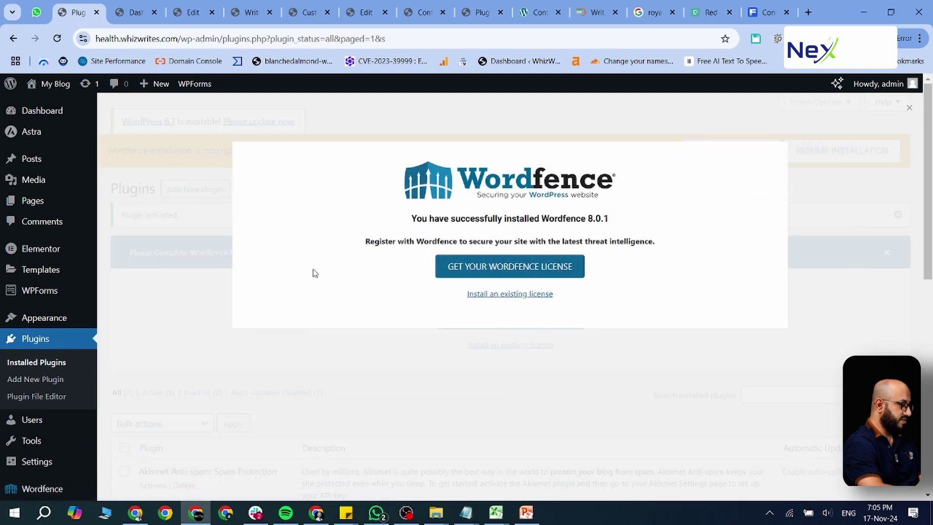
# Step: Edit the new user from All Users and scroll to Application Passwords, disabled by Wordfence
pyautogui.click(42, 426)
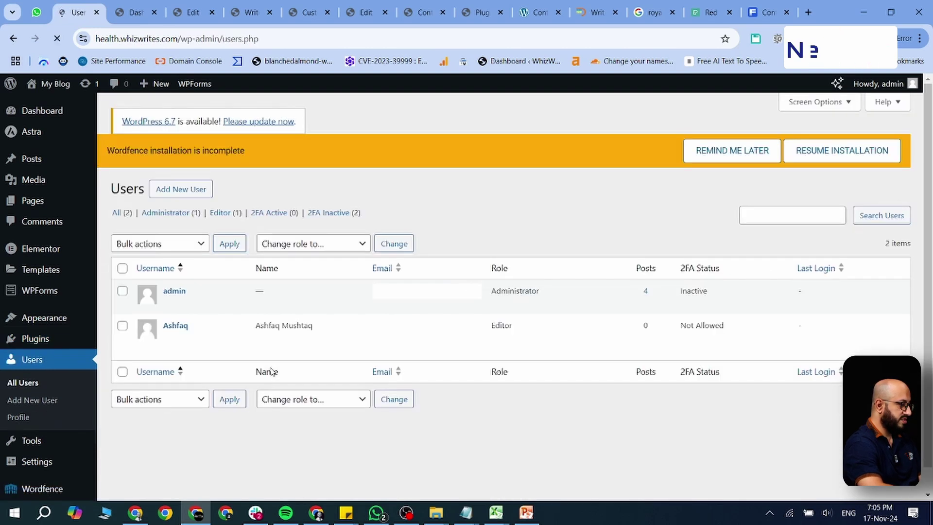
pyautogui.moveTo(209, 333)
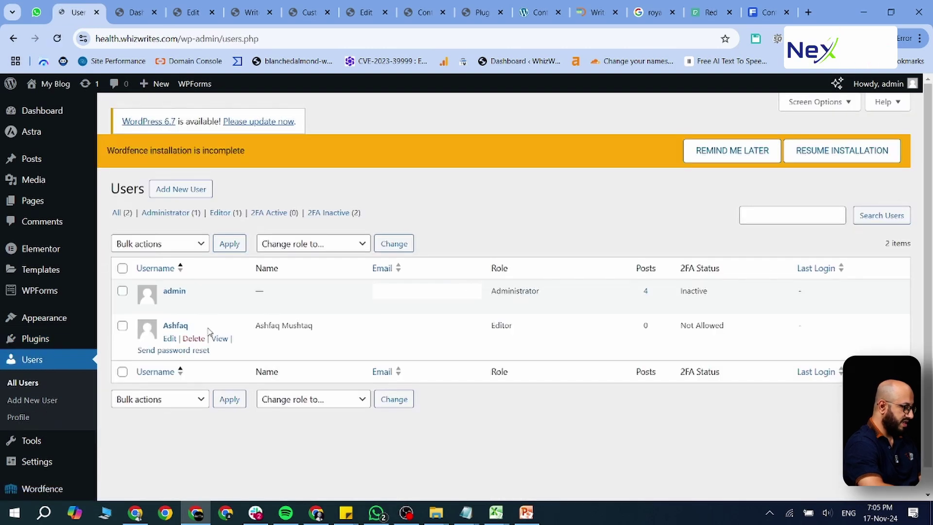
pyautogui.click(170, 339)
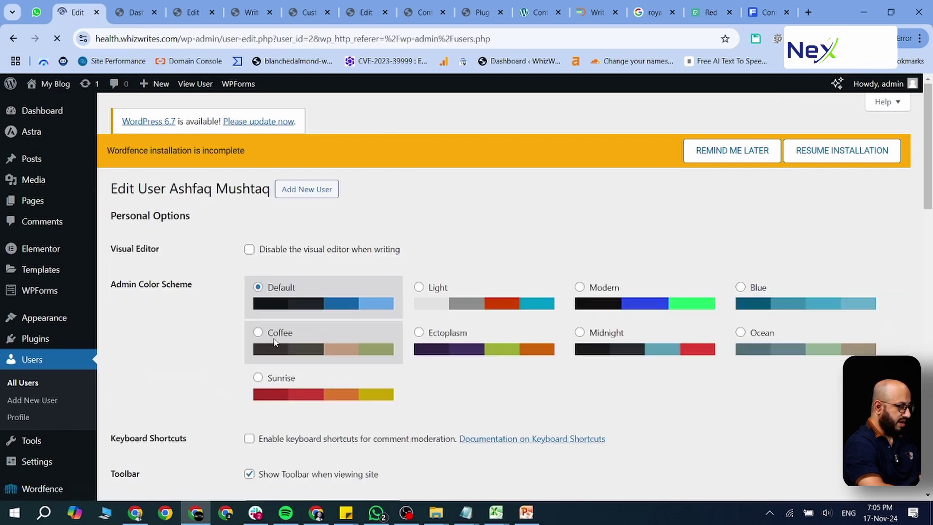
pyautogui.scroll(-10, 275, 342)
pyautogui.scroll(-5, 274, 342)
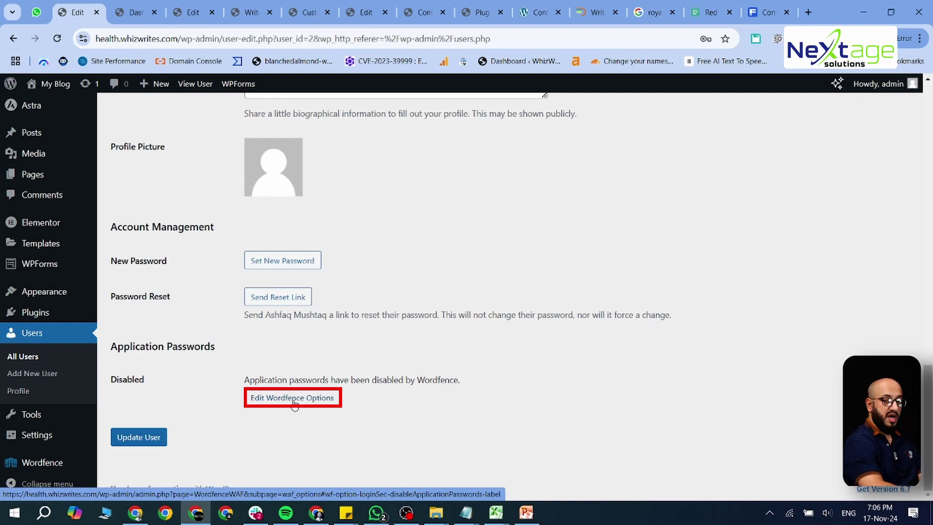
# Step: Open Wordfence in a new tab, resume its installation, and go to Get Your Wordfence License
pyautogui.middleClick(35, 463)
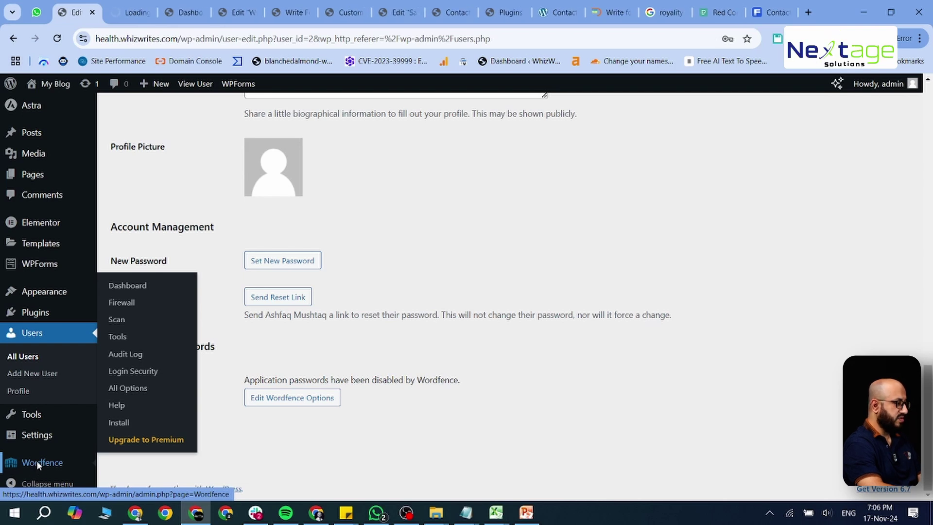
pyautogui.hotkey('ctrl', 'Tab')
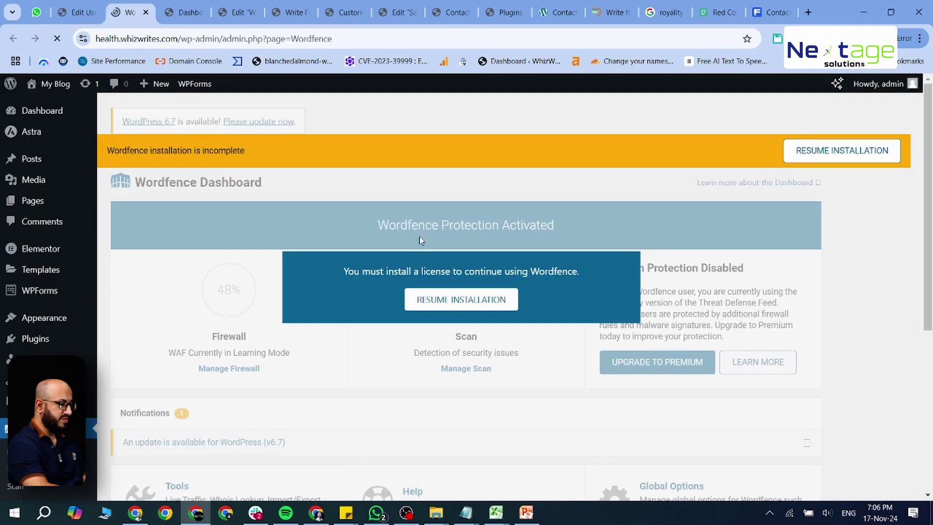
pyautogui.click(475, 301)
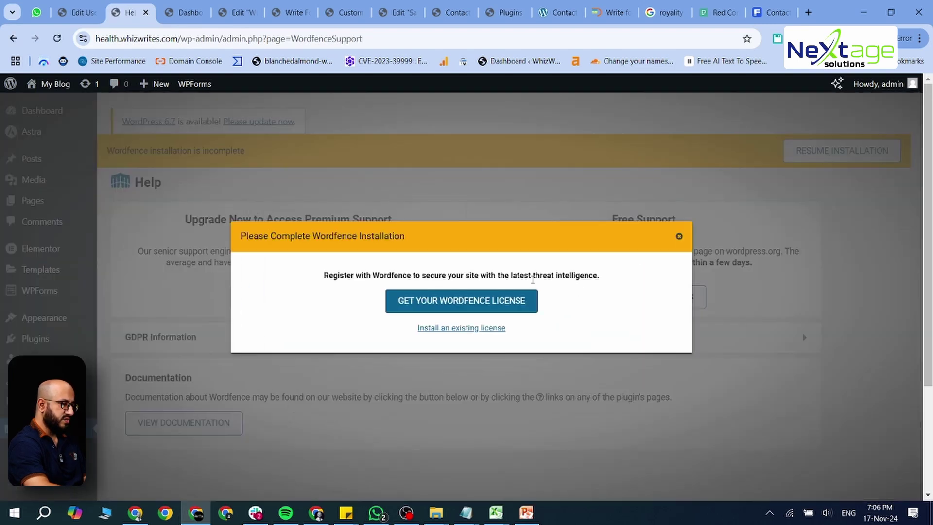
pyautogui.click(474, 301)
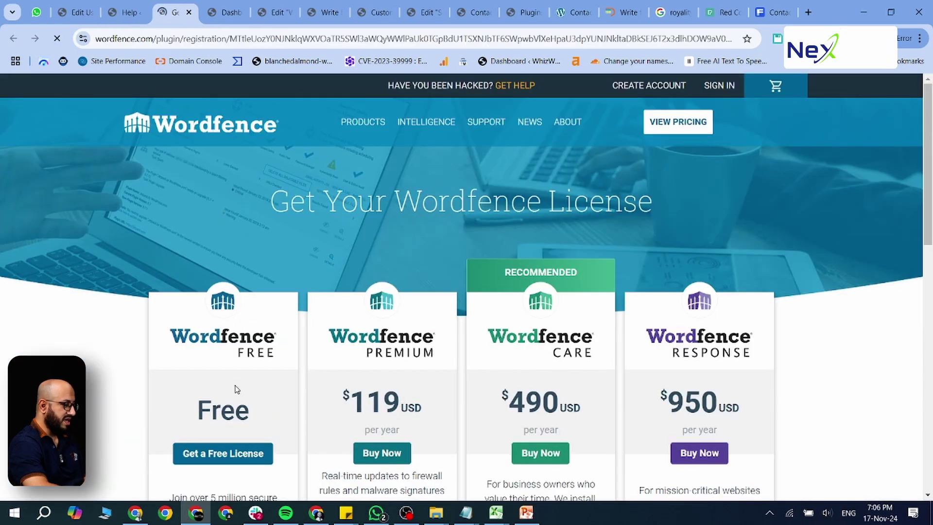
# Step: Choose the Free license, accepting the 30-day delayed protection
pyautogui.scroll(-4, 238, 384)
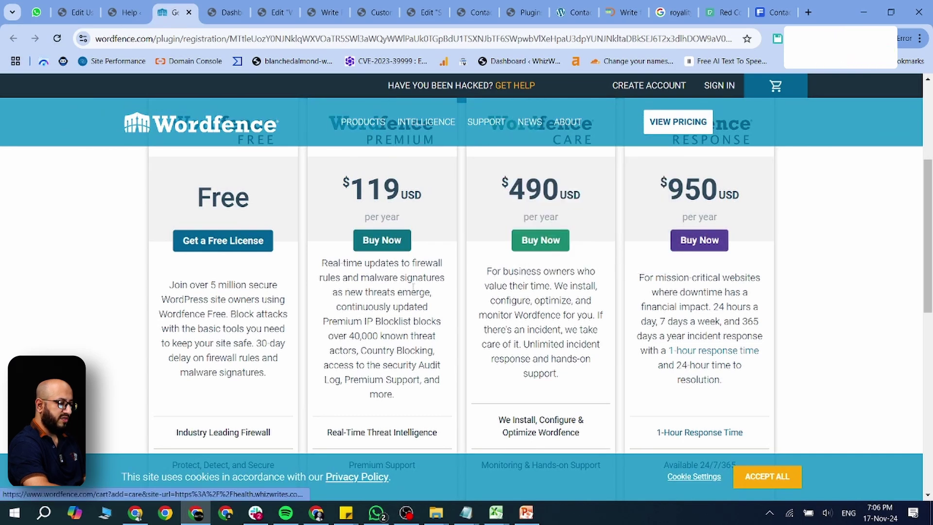
pyautogui.scroll(-1, 258, 318)
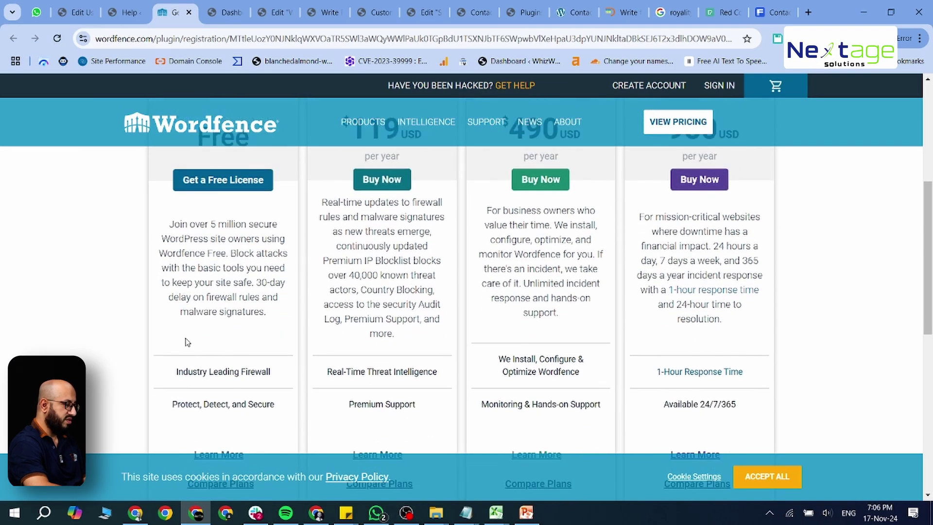
pyautogui.scroll(-1, 187, 343)
pyautogui.click(221, 161)
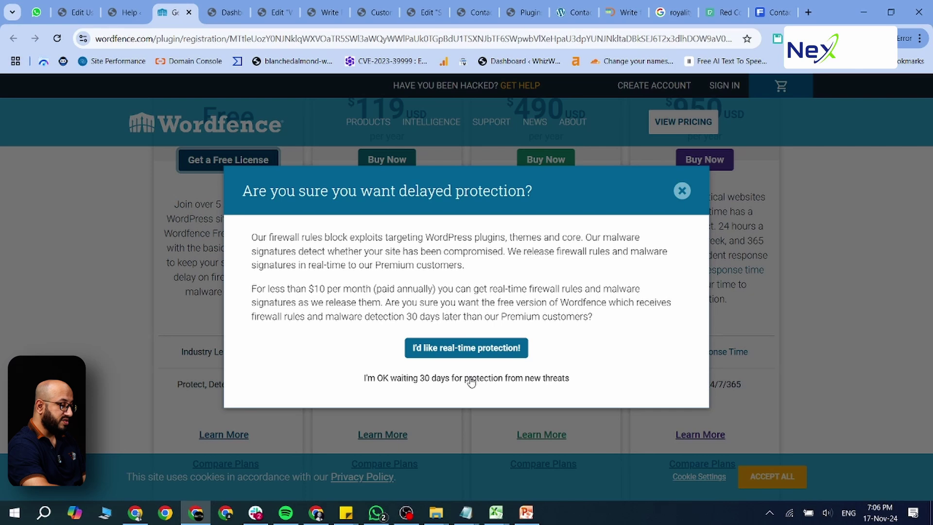
pyautogui.click(470, 379)
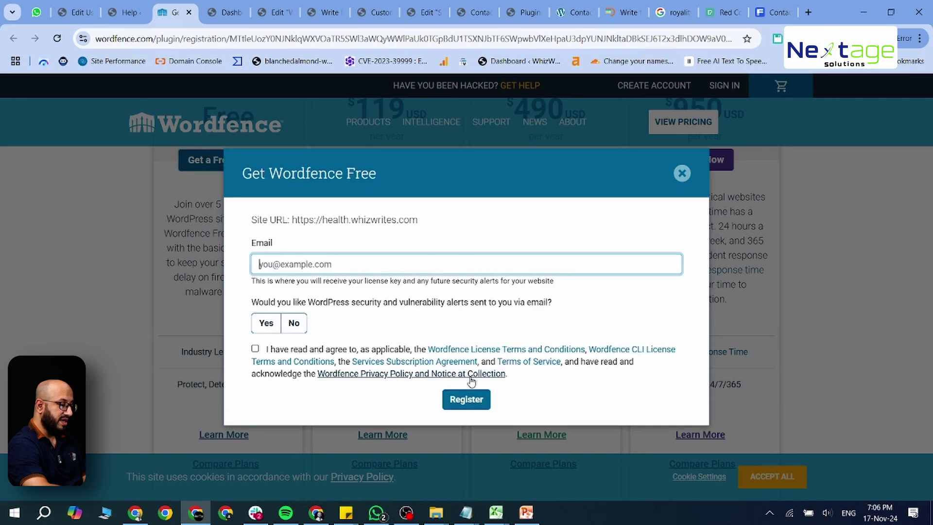
# Step: Fill in a saved email address, agree to the terms, opt in to alerts, and register
pyautogui.click(355, 272)
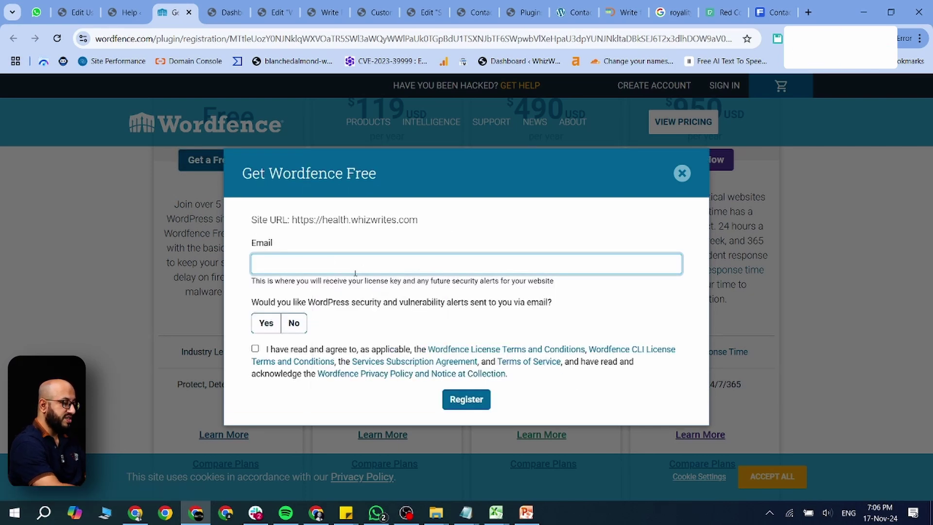
pyautogui.click(355, 273)
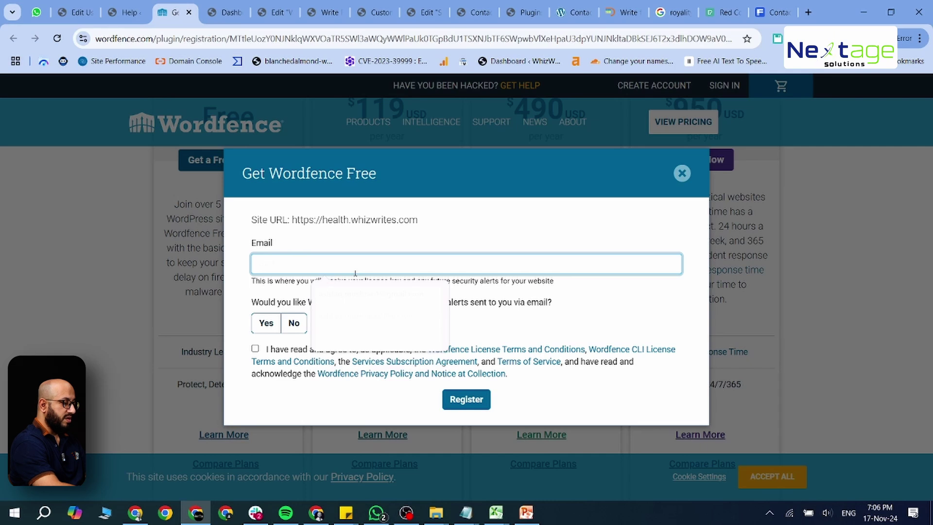
pyautogui.press('Down')
pyautogui.press('Return')
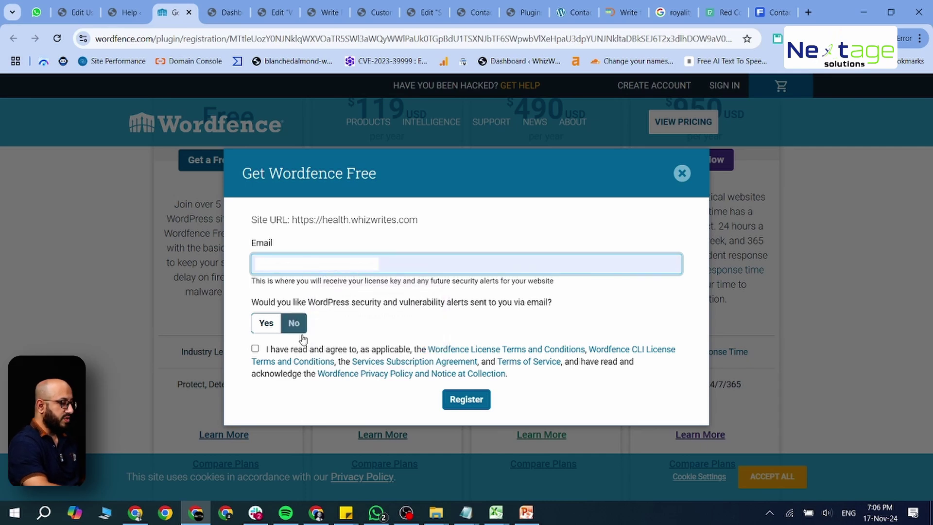
pyautogui.click(255, 349)
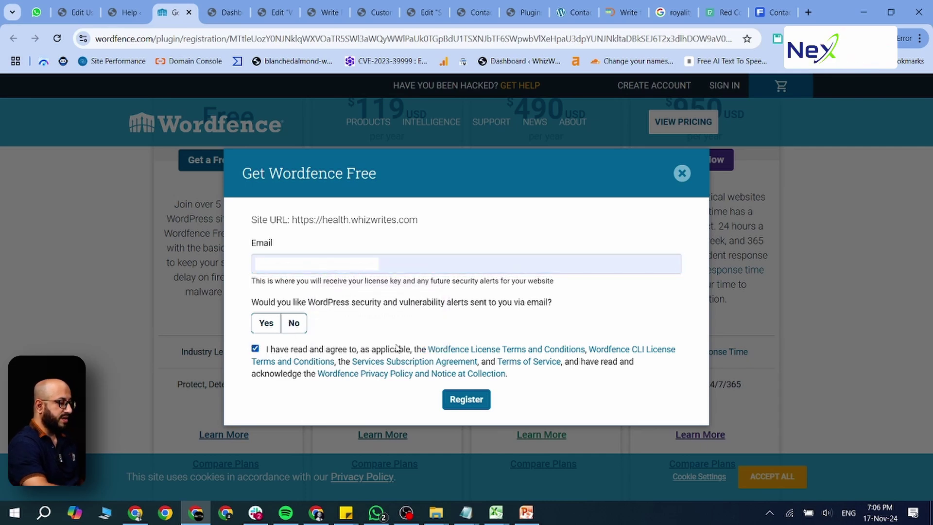
pyautogui.click(456, 401)
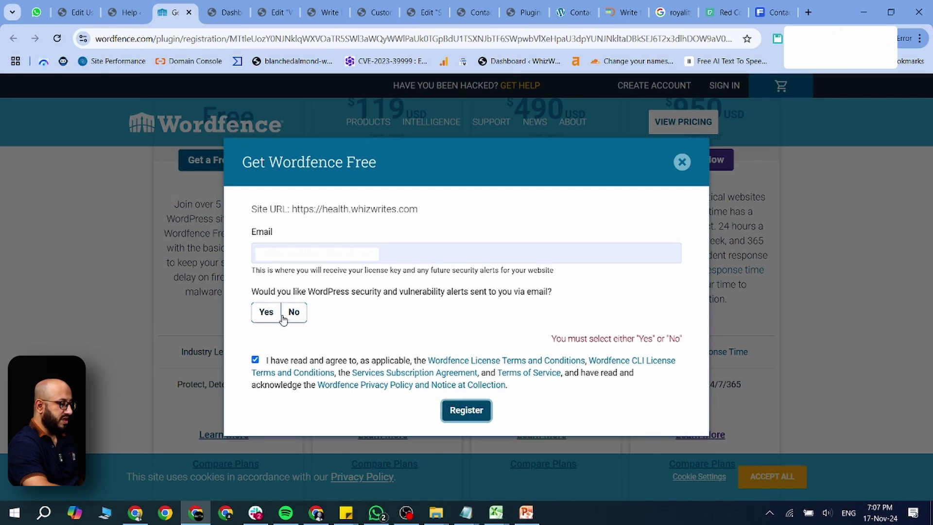
pyautogui.click(267, 313)
pyautogui.click(465, 394)
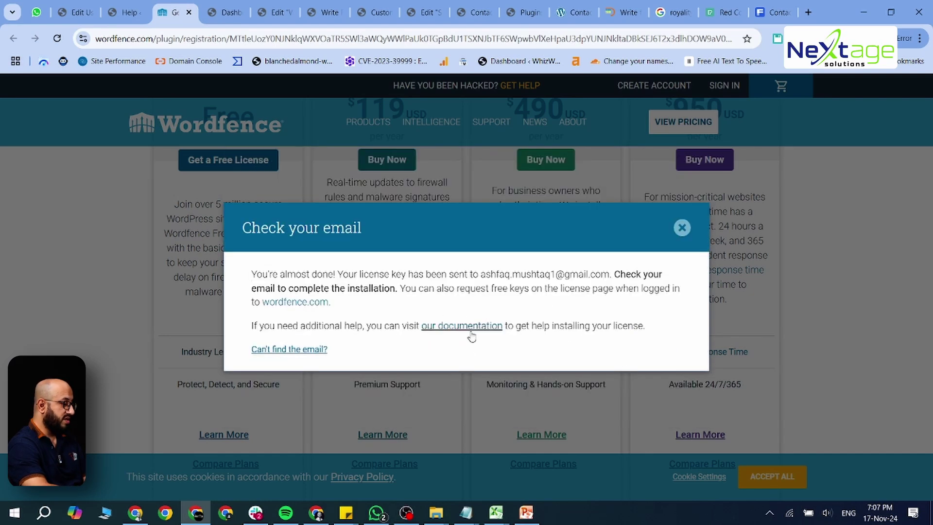
pyautogui.click(144, 512)
# Step: Open Gmail in a new tab and select the license key in the Wordfence License email
pyautogui.hotkey('ctrl', 't')
pyautogui.write('gmail')
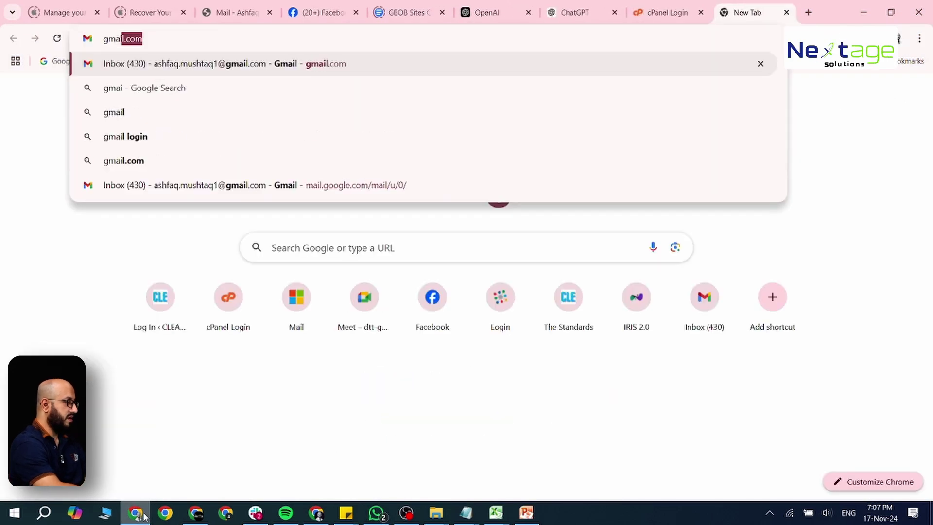
pyautogui.press('Return')
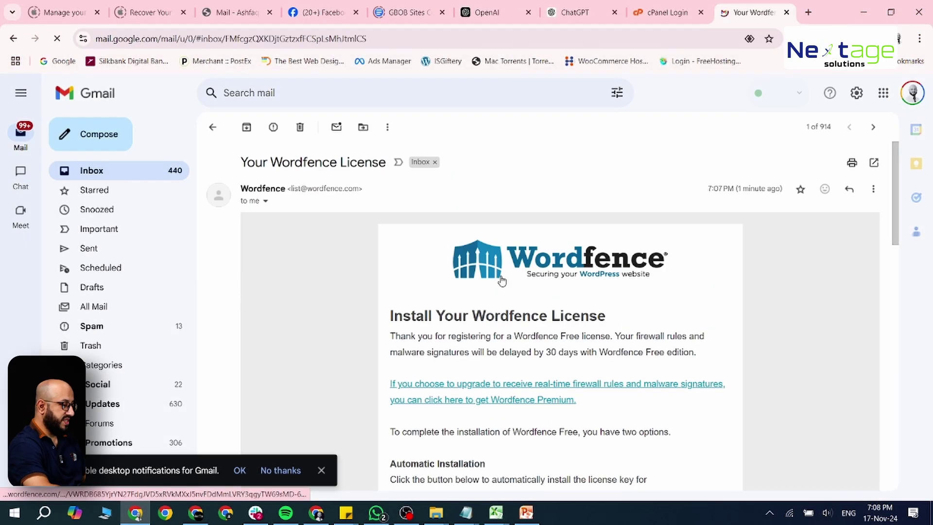
pyautogui.scroll(-3, 502, 281)
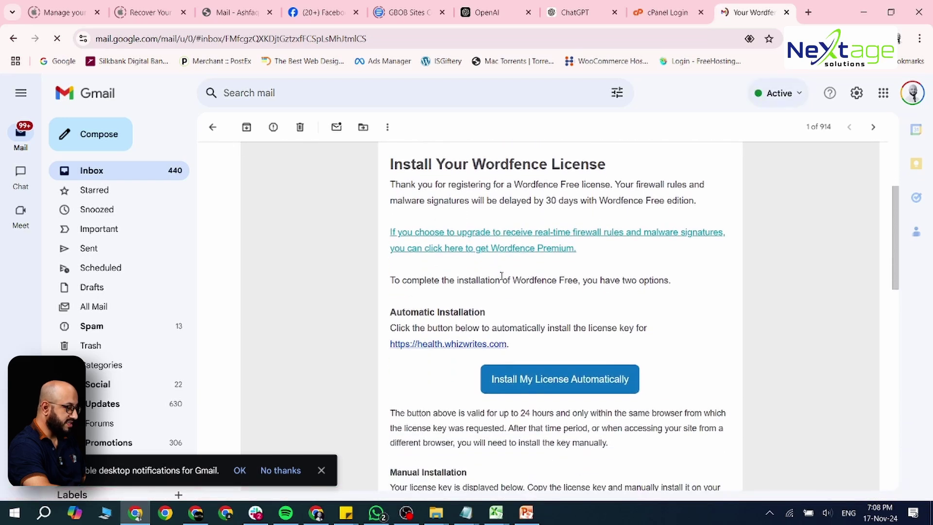
pyautogui.scroll(-4, 502, 276)
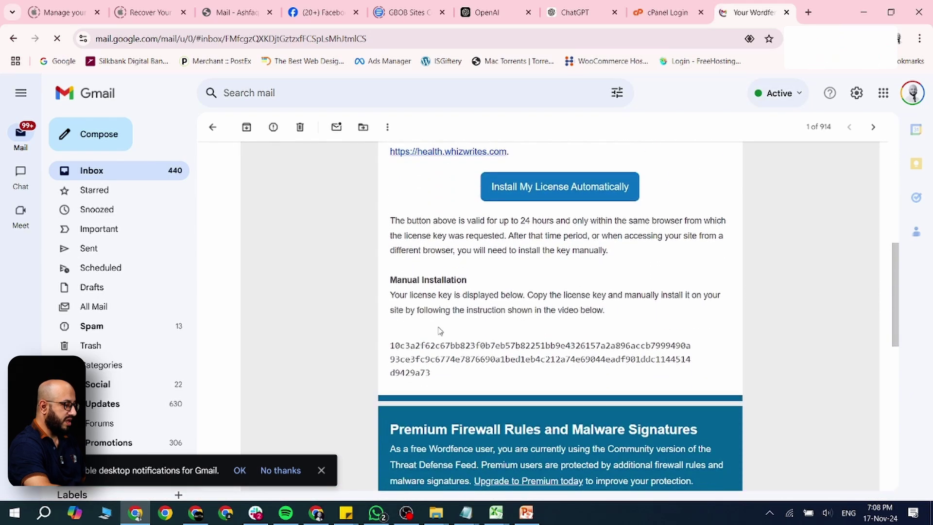
pyautogui.moveTo(389, 348); pyautogui.dragTo(437, 377)
pyautogui.hotkey('ctrl', 'c')
pyautogui.hotkey('alt', 'Tab')
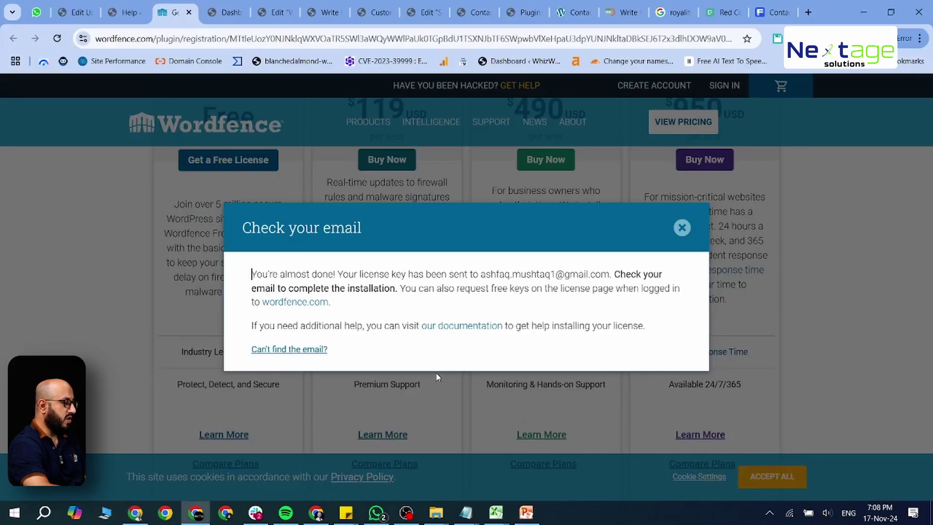
# Step: Return to the WordPress admin and choose to install an existing Wordfence license
pyautogui.click(682, 228)
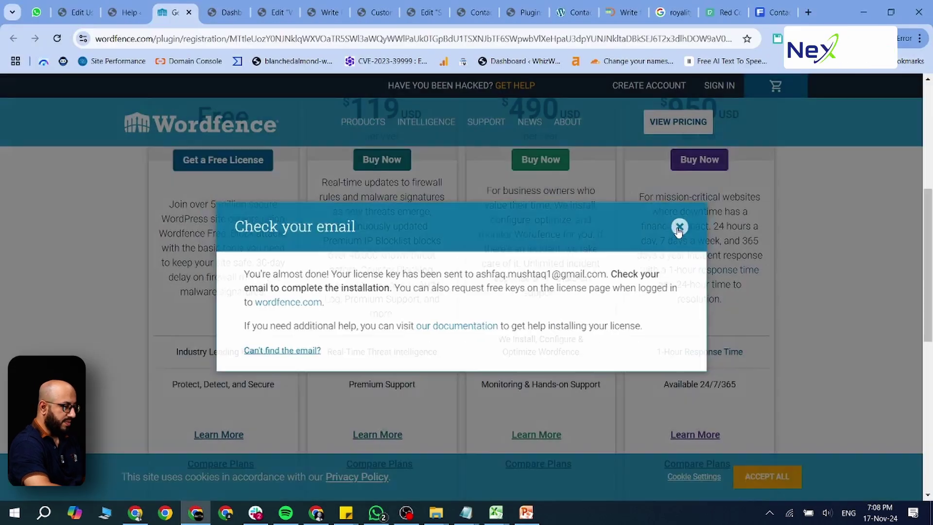
pyautogui.click(124, 12)
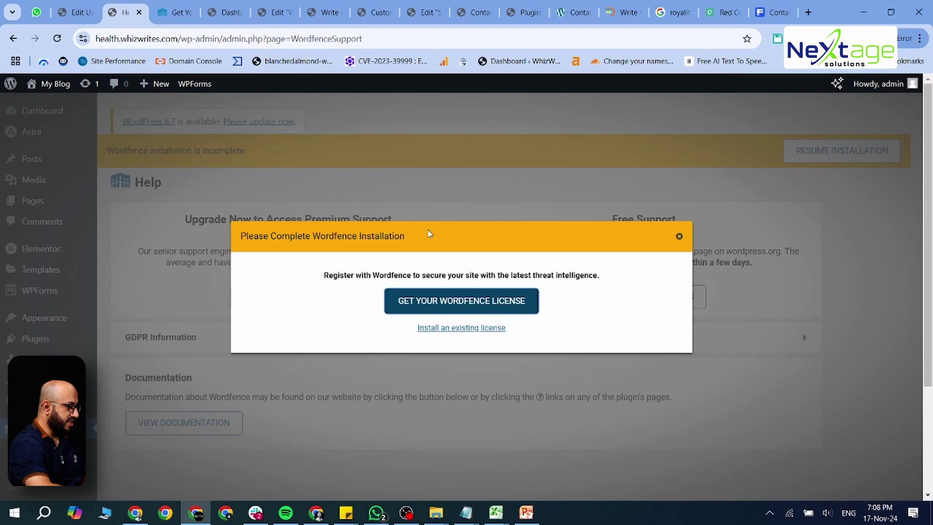
pyautogui.click(443, 329)
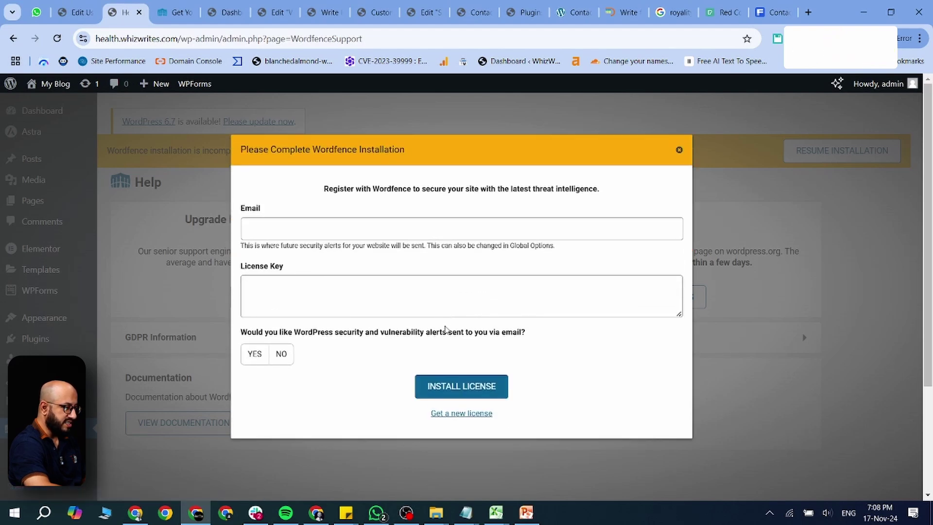
# Step: Paste the copied free license key, opt in to security alerts, install it, and view the dashboard
pyautogui.click(372, 225)
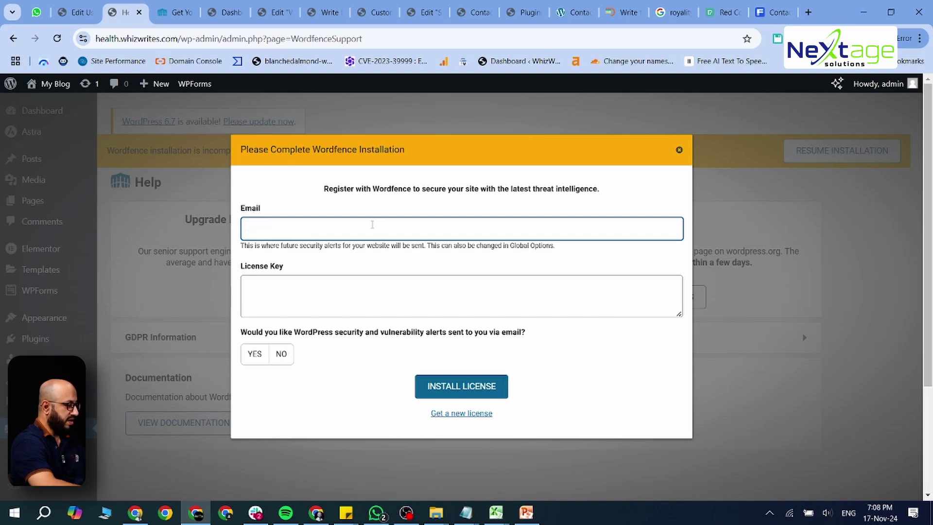
pyautogui.click(351, 282)
pyautogui.hotkey('ctrl', 'v')
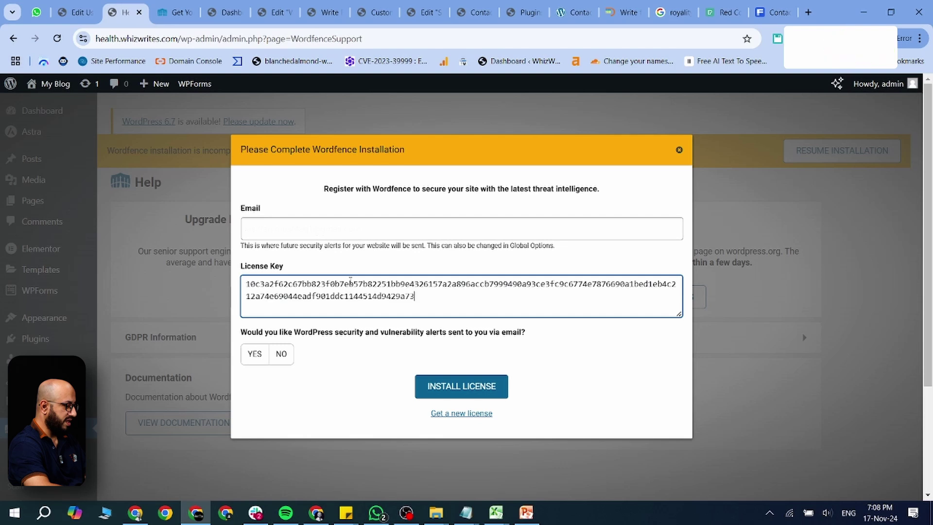
pyautogui.click(253, 355)
pyautogui.click(437, 385)
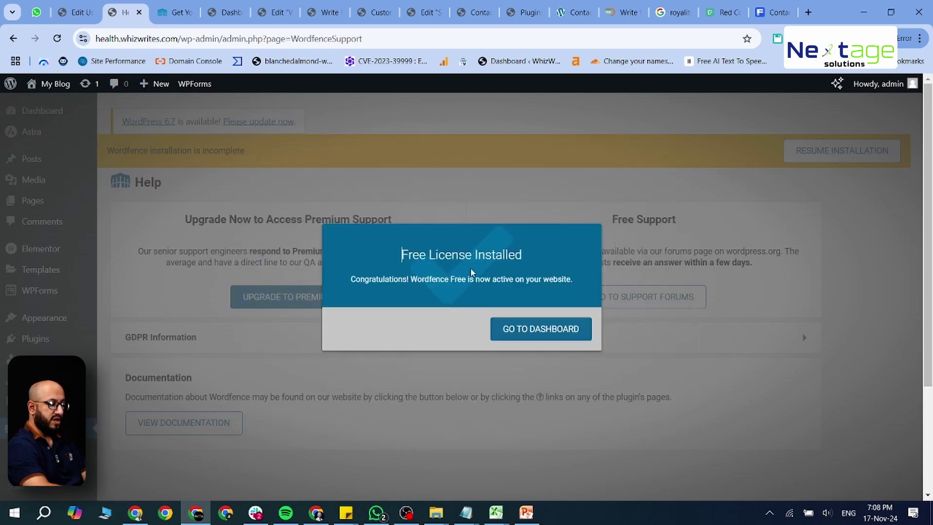
pyautogui.click(536, 333)
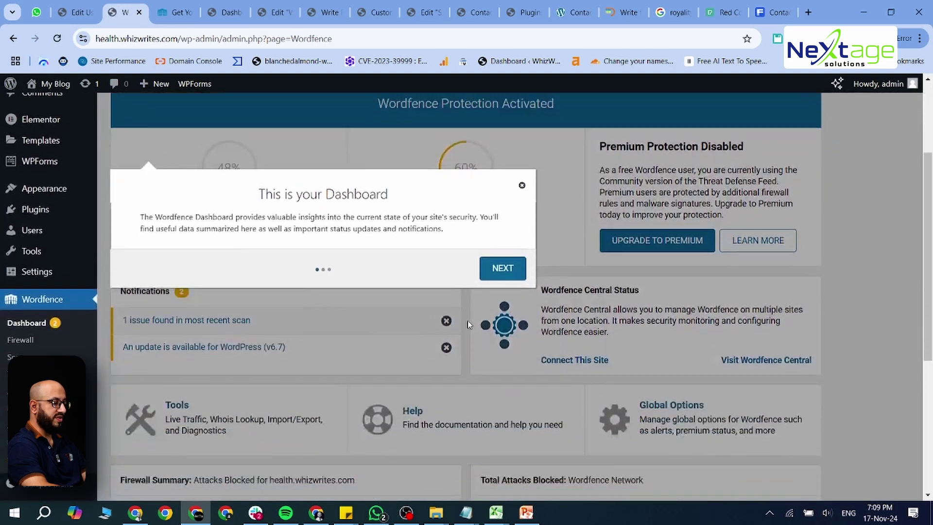
# Step: Dismiss the 'This is your Dashboard' tour and scroll through the Wordfence dashboard
pyautogui.click(522, 159)
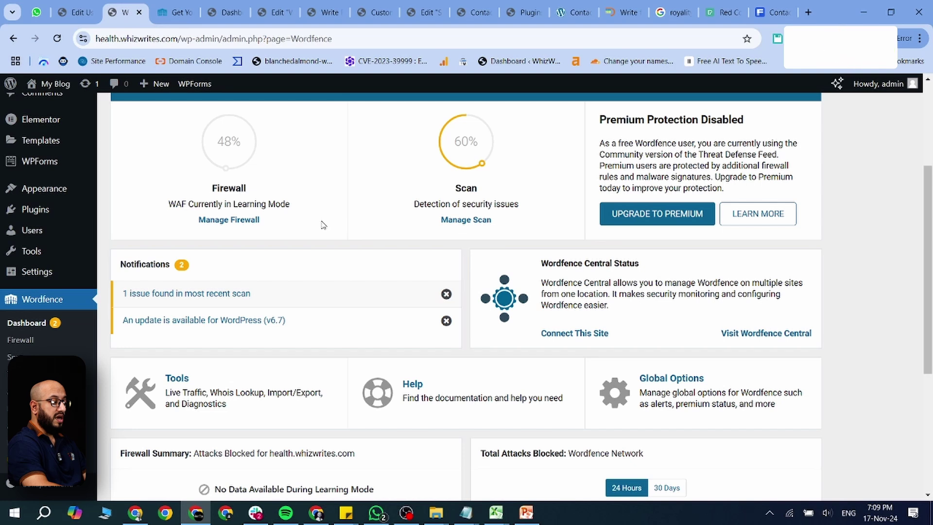
pyautogui.scroll(3, 323, 225)
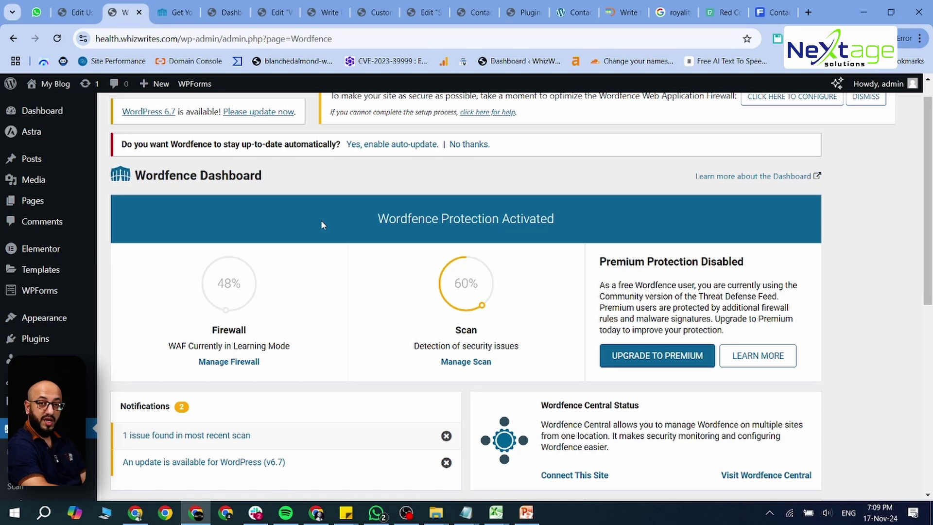
pyautogui.scroll(-3, 322, 225)
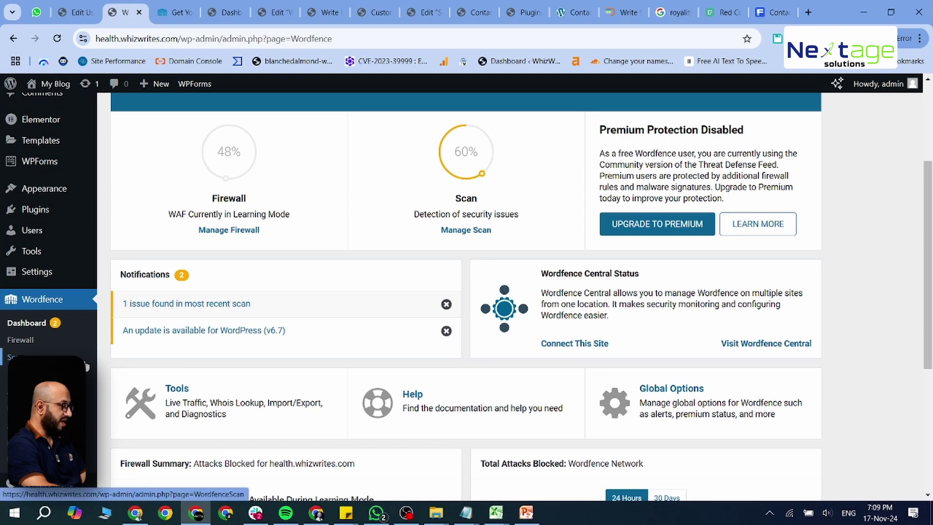
pyautogui.scroll(-3, 86, 366)
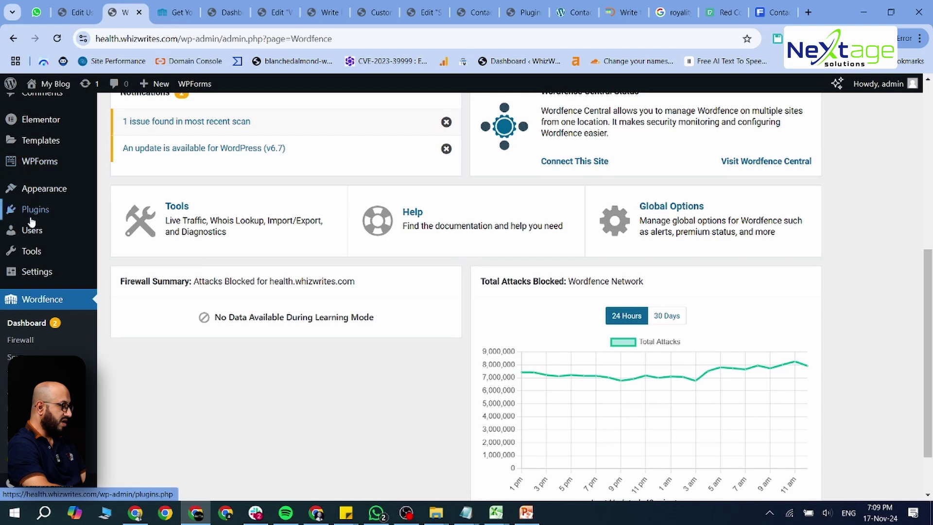
pyautogui.moveTo(33, 233)
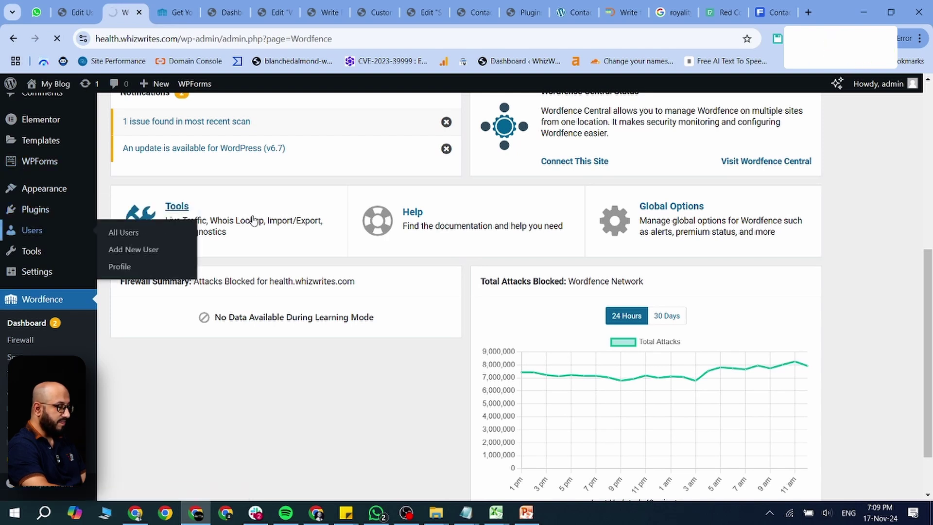
pyautogui.scroll(-1, 333, 291)
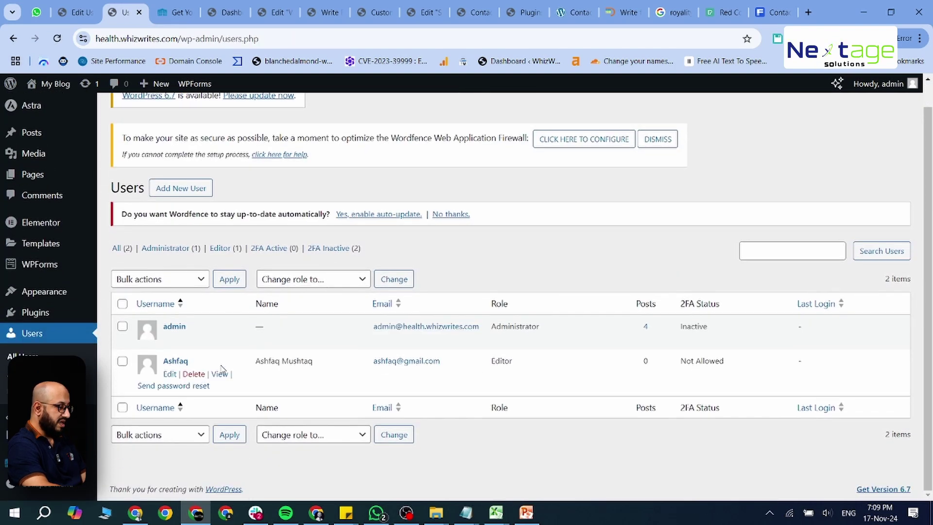
# Step: Open the Editor user's profile and view its Wordfence application-password options
pyautogui.click(169, 374)
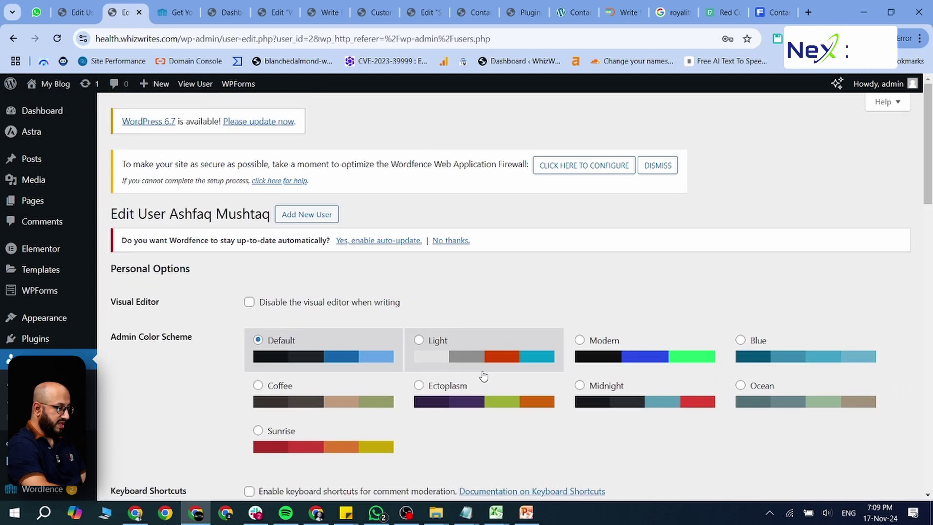
pyautogui.scroll(-15, 483, 375)
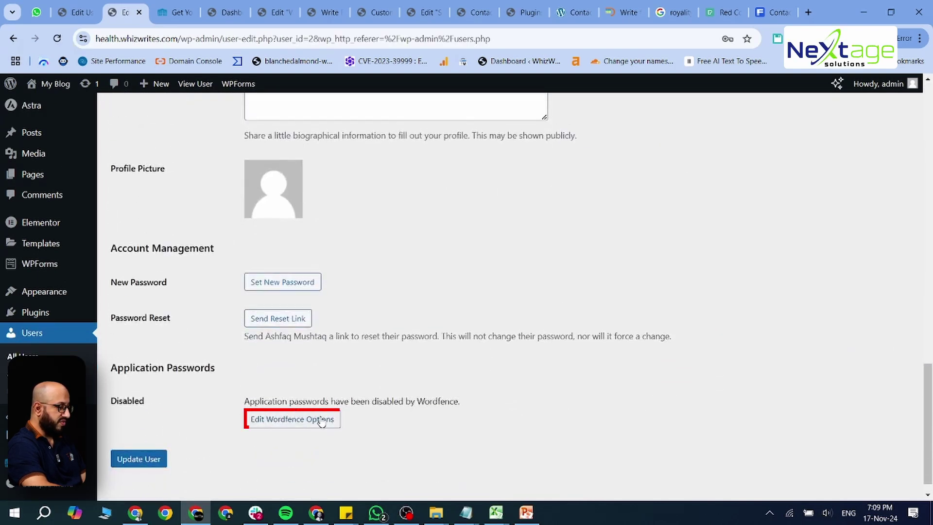
pyautogui.click(310, 422)
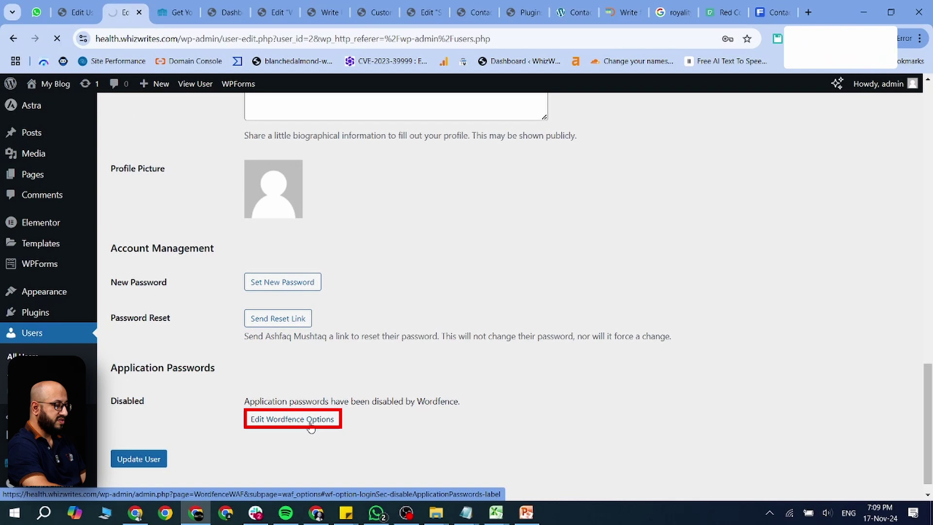
pyautogui.scroll(-10, 334, 364)
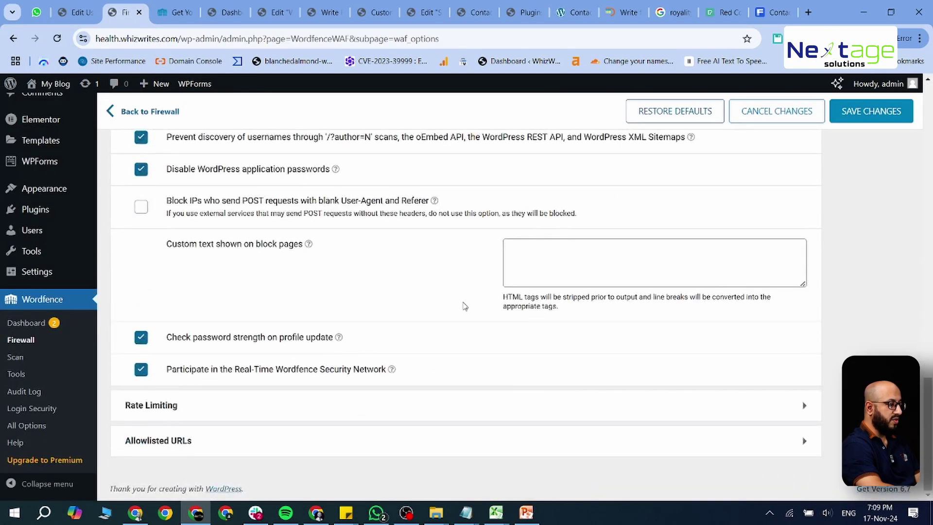
# Step: Go to Wordfence Login Security to reach the two-factor authentication page
pyautogui.scroll(1, 464, 305)
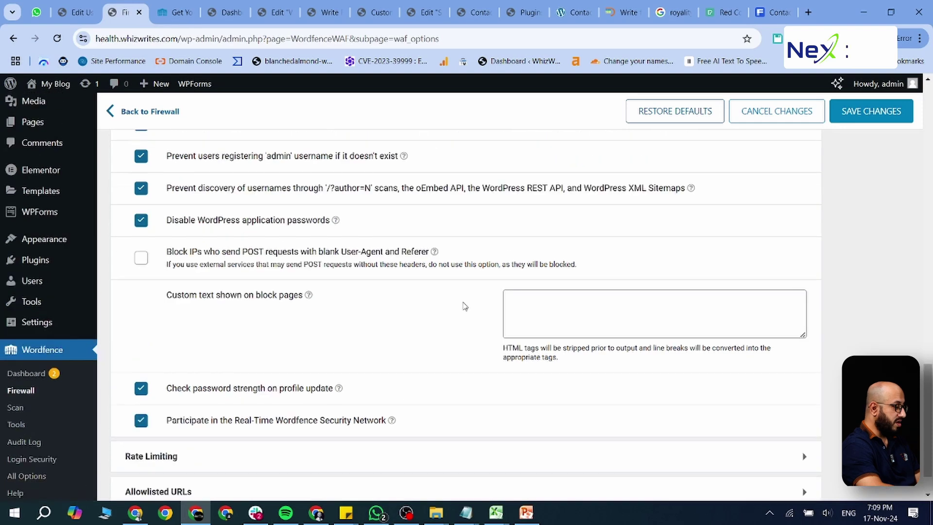
pyautogui.scroll(15, 464, 305)
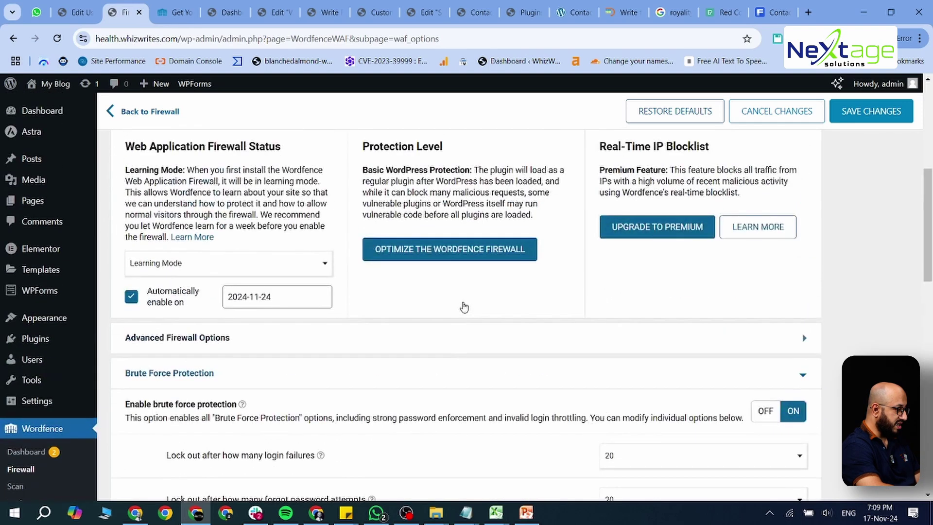
pyautogui.scroll(7, 464, 306)
pyautogui.moveTo(35, 397)
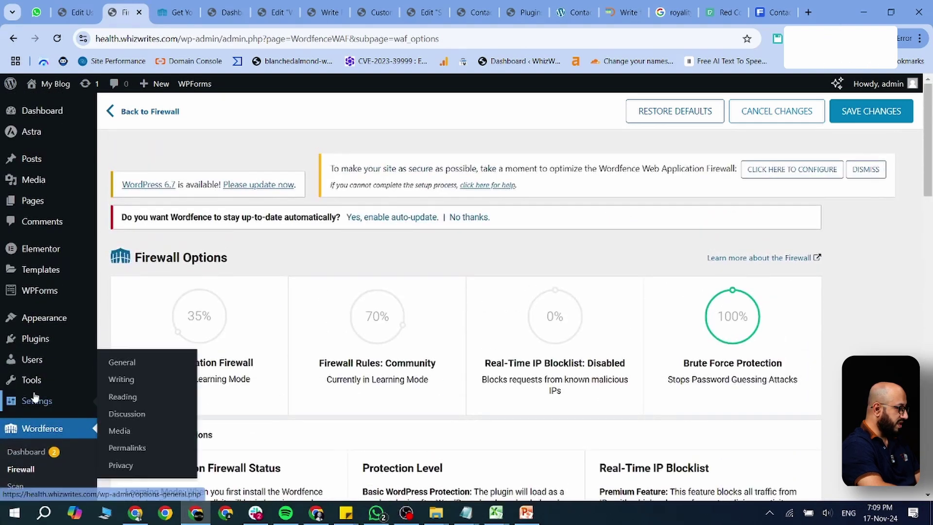
pyautogui.scroll(-5, 35, 396)
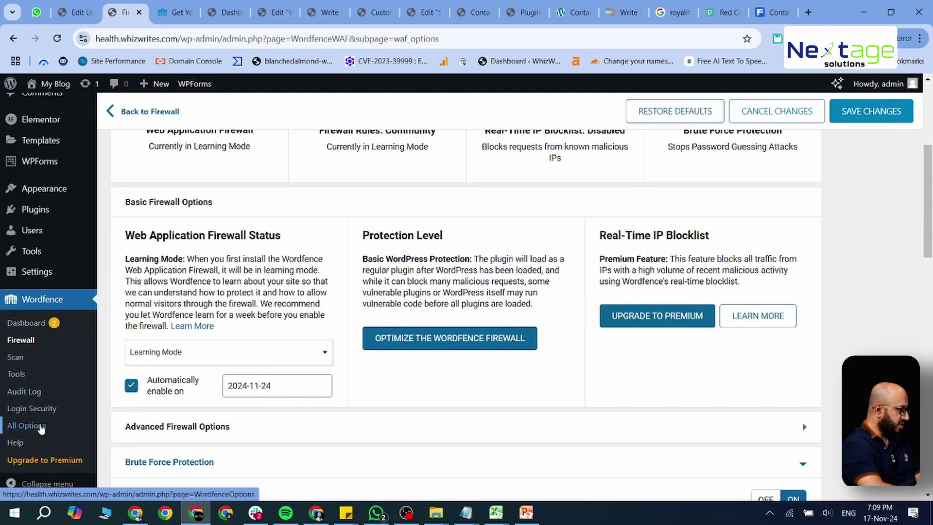
pyautogui.click(41, 427)
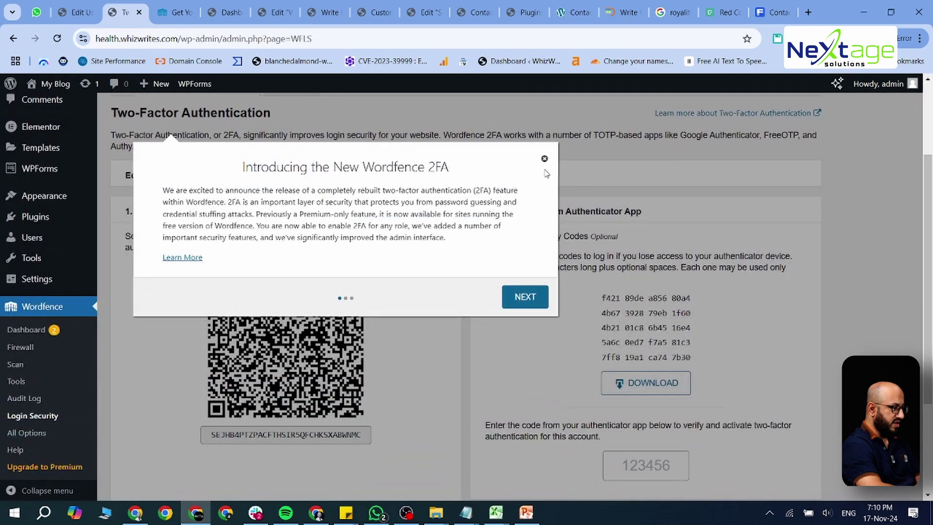
# Step: Close the new-2FA announcement, look over the 2FA code setup without activating, and return to Users
pyautogui.click(544, 159)
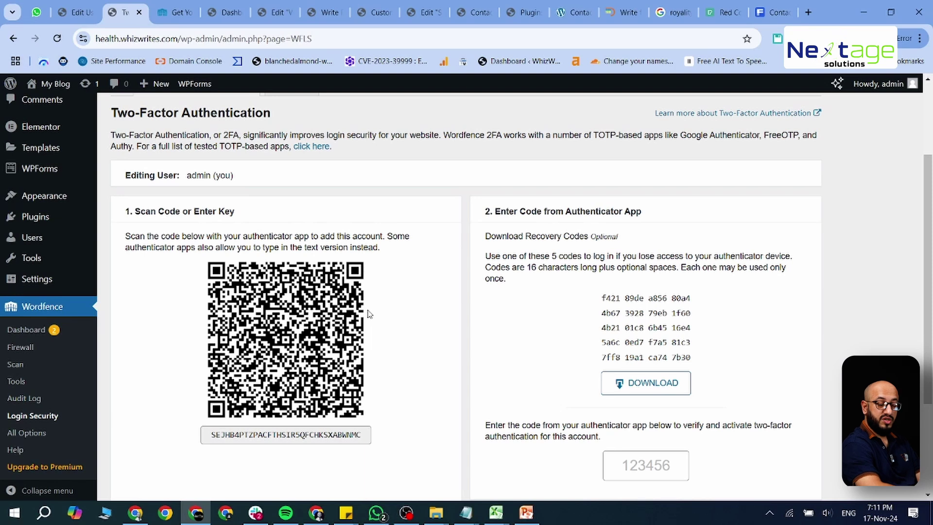
pyautogui.click(651, 460)
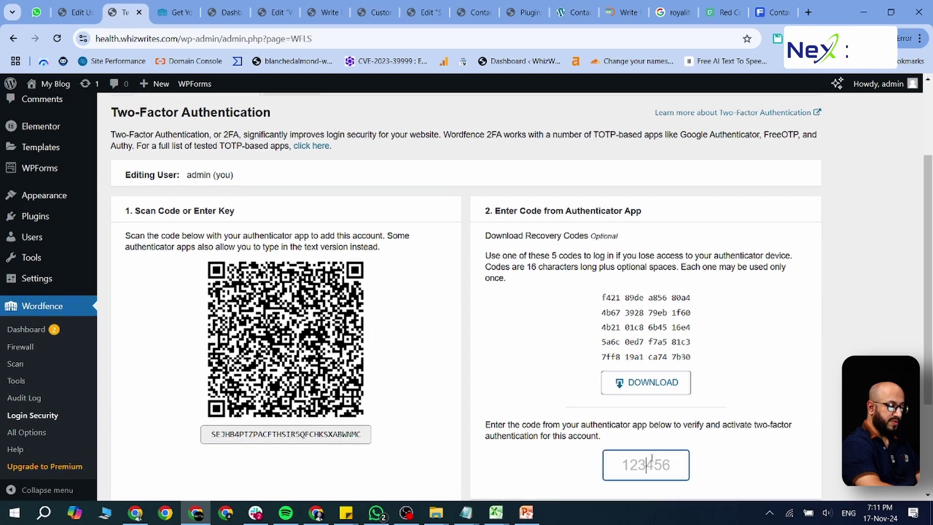
pyautogui.scroll(-3, 651, 459)
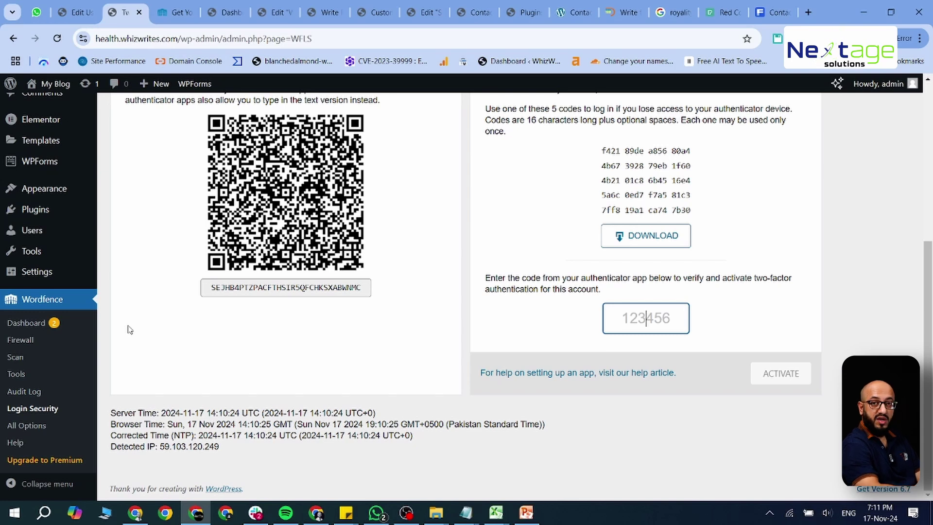
pyautogui.click(43, 232)
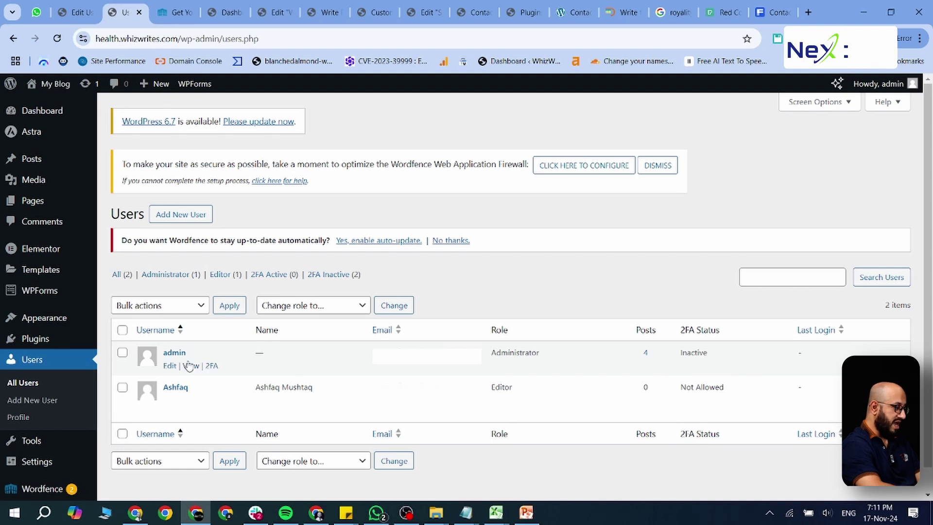
pyautogui.click(171, 365)
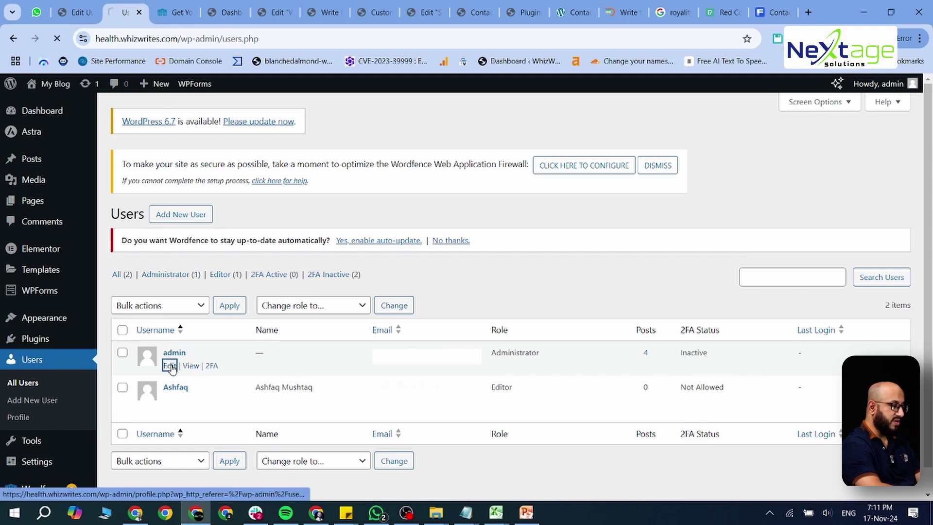
pyautogui.scroll(-10, 276, 361)
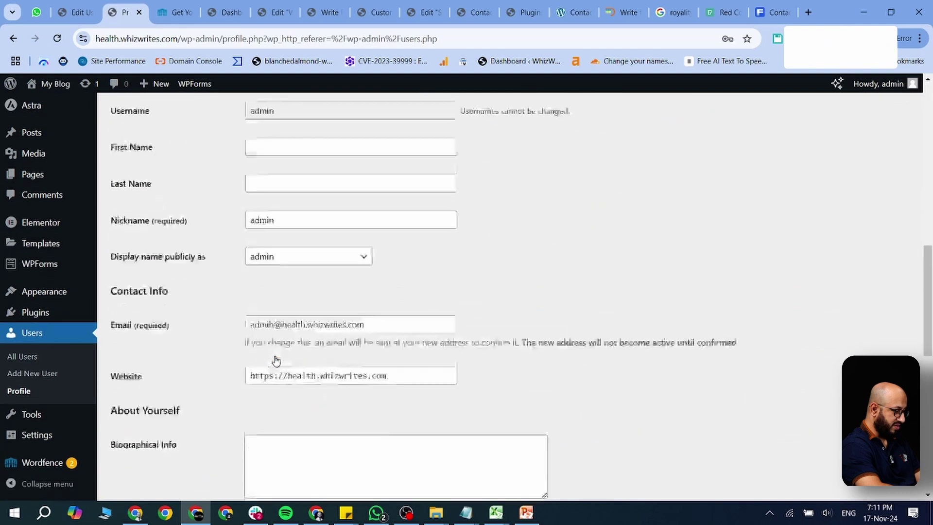
pyautogui.scroll(-8, 275, 361)
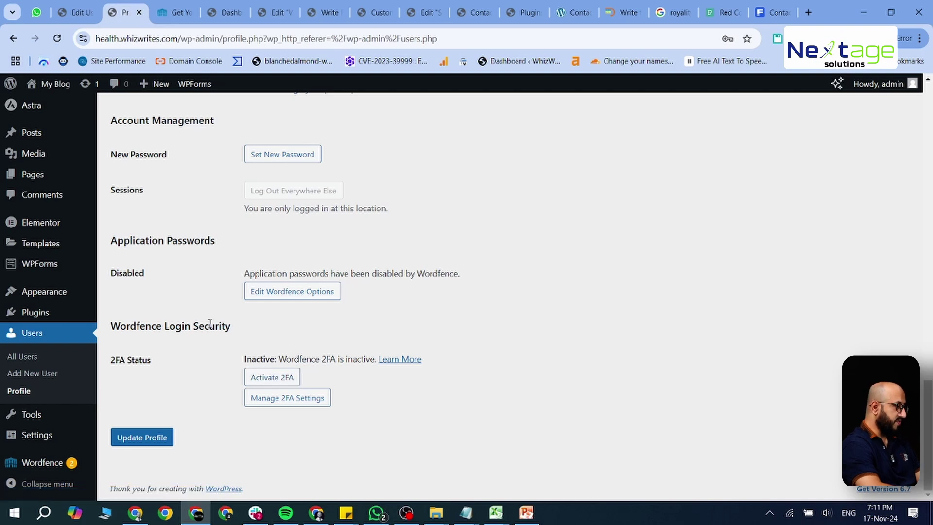
pyautogui.click(44, 361)
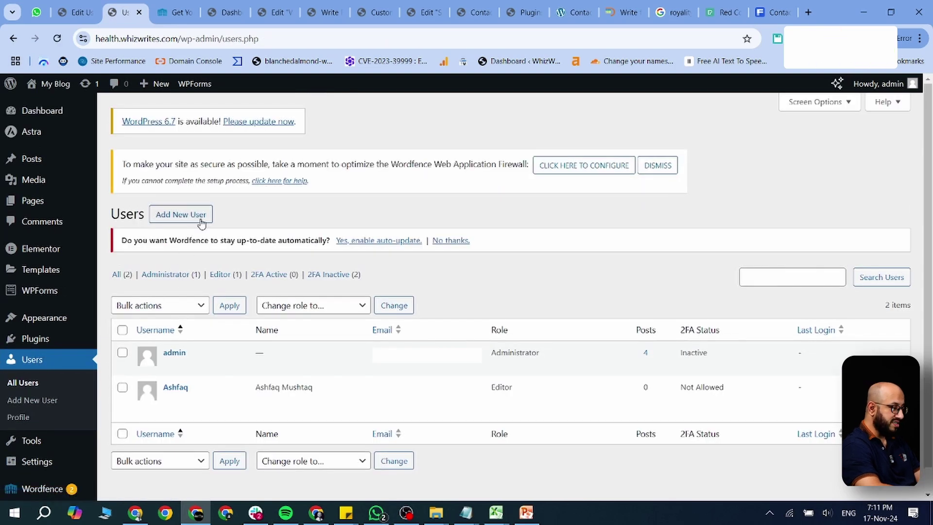
# Step: Open the Add New User form and check the Role list, leaving it on Subscriber
pyautogui.click(197, 218)
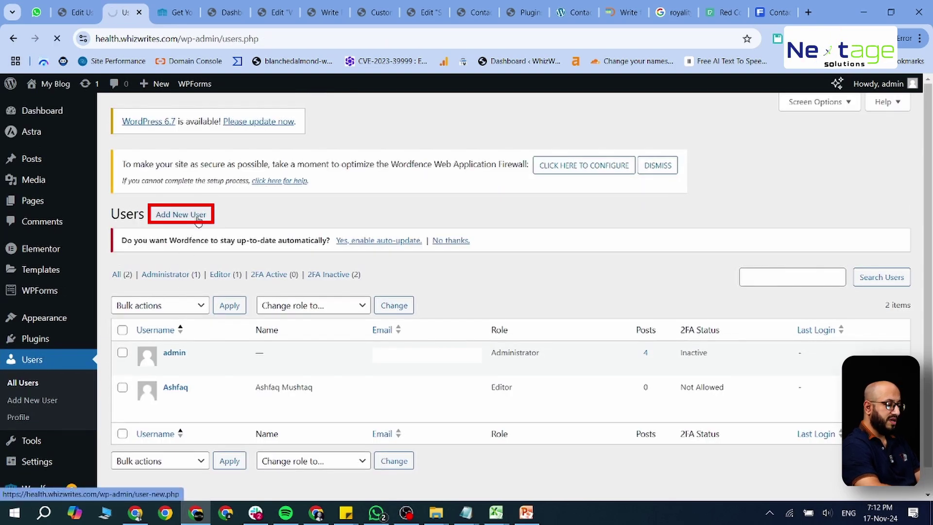
pyautogui.scroll(-3, 303, 272)
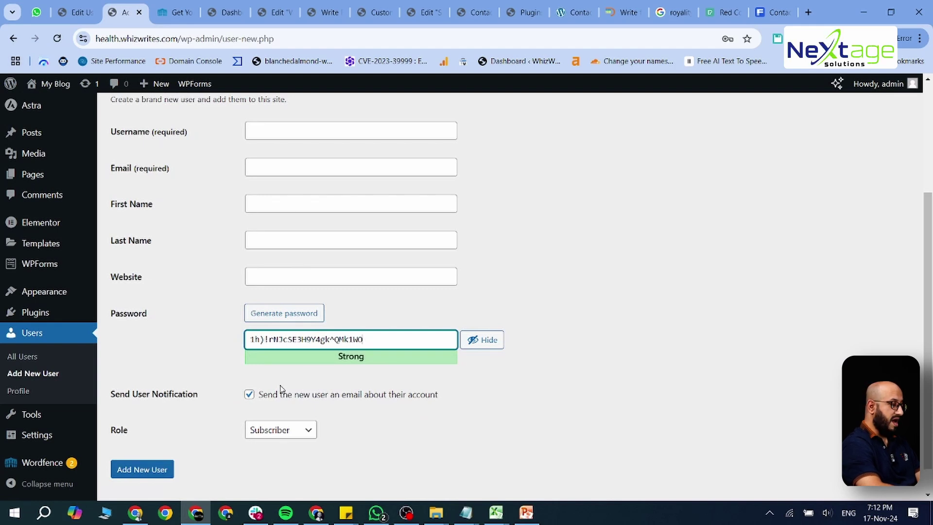
pyautogui.click(285, 431)
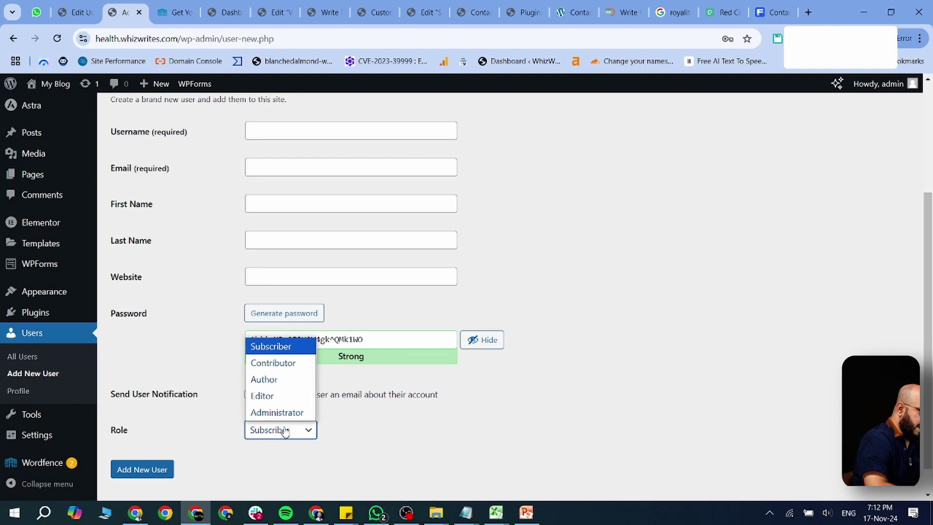
pyautogui.click(285, 431)
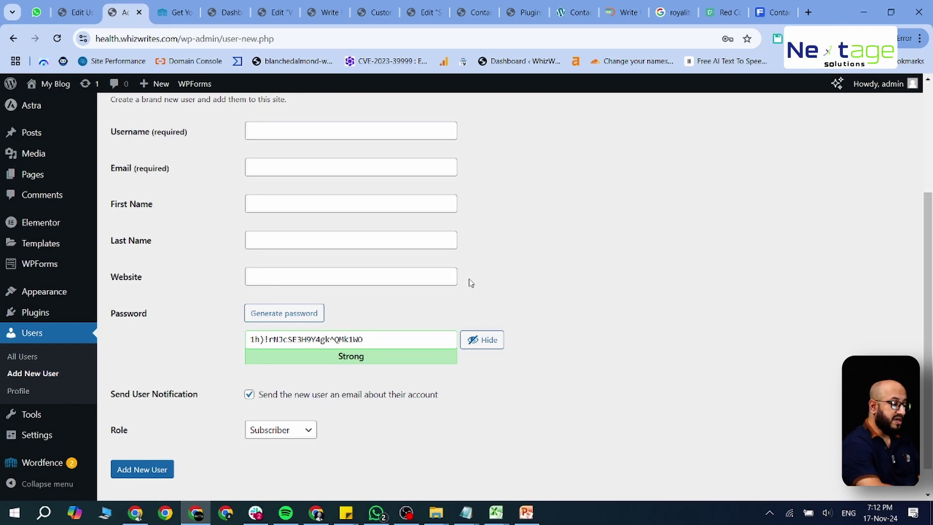
pyautogui.scroll(3, 471, 282)
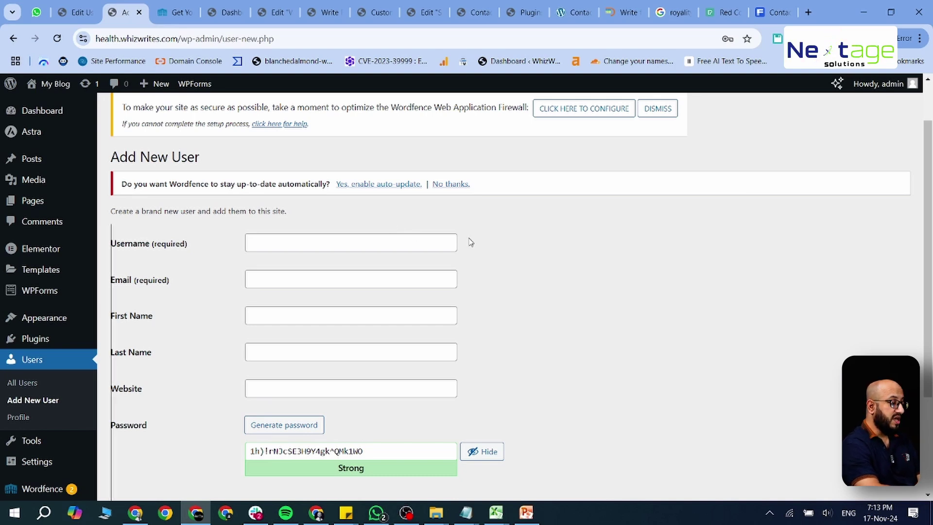
# Step: Step through the Username, Email, First Name and Last Name fields, leaving them blank
pyautogui.click(427, 242)
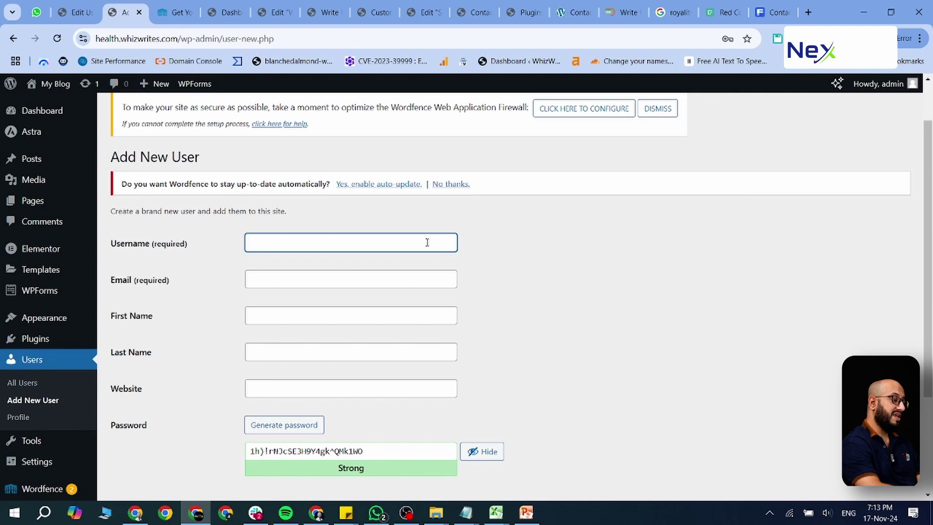
pyautogui.click(364, 282)
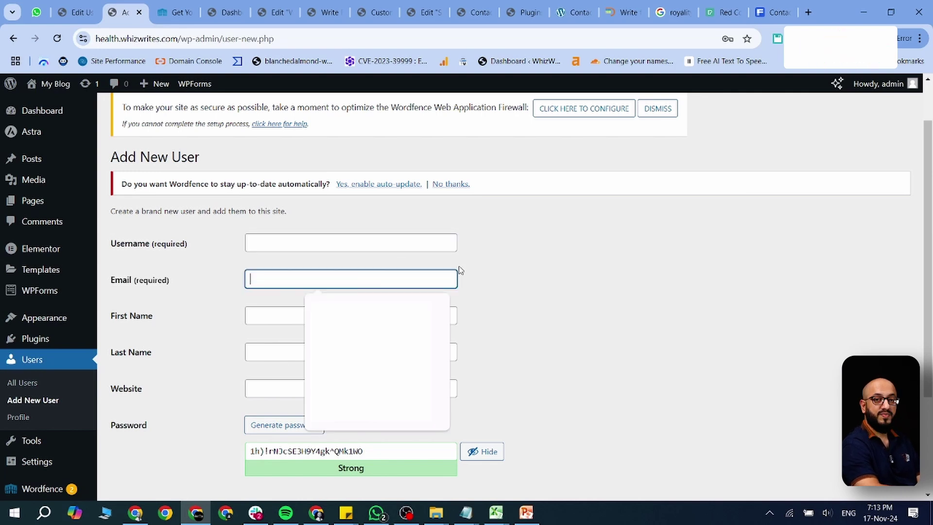
pyautogui.click(492, 292)
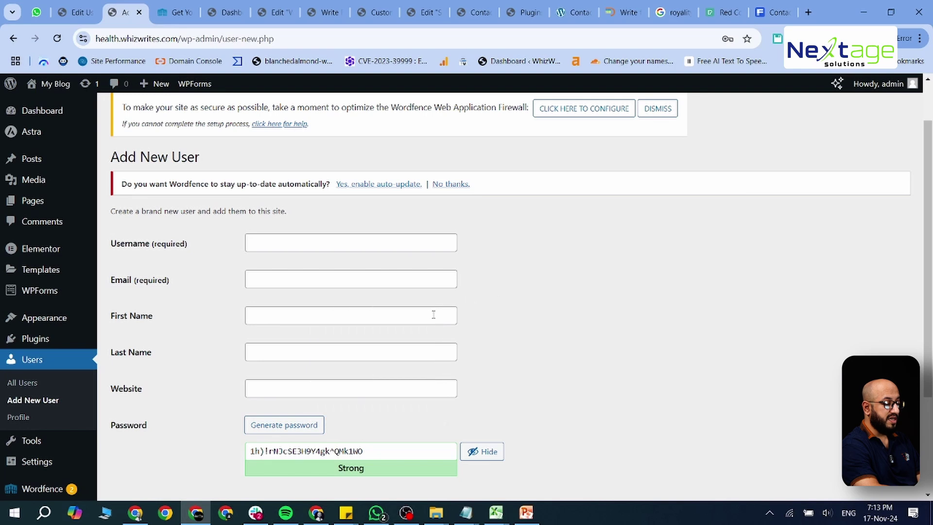
pyautogui.click(431, 315)
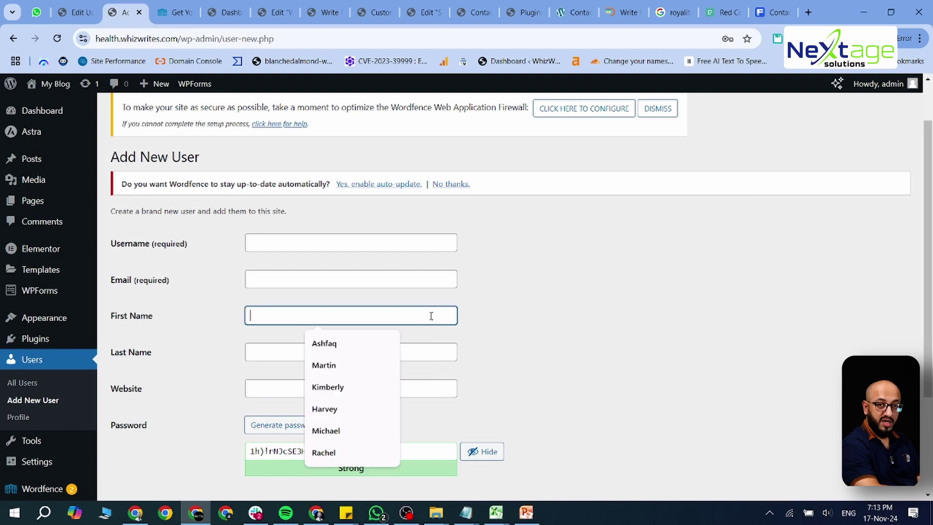
pyautogui.click(441, 352)
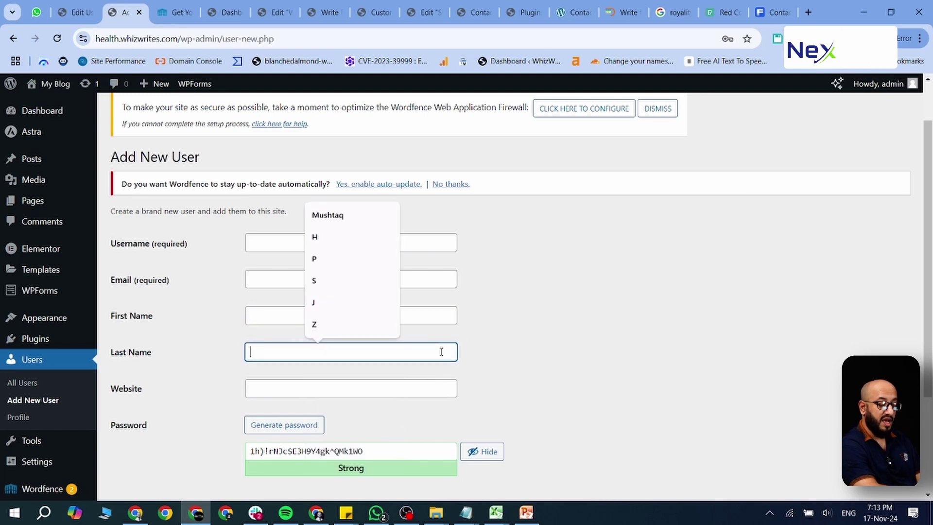
pyautogui.click(491, 362)
# Step: Set the new user's role to Administrator to reveal the 2FA grace period option
pyautogui.scroll(-3, 491, 362)
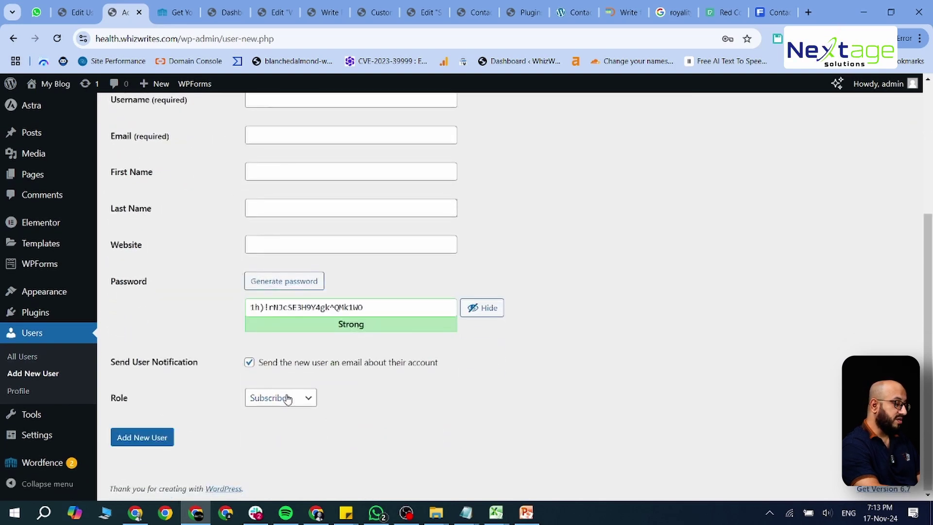
pyautogui.click(286, 396)
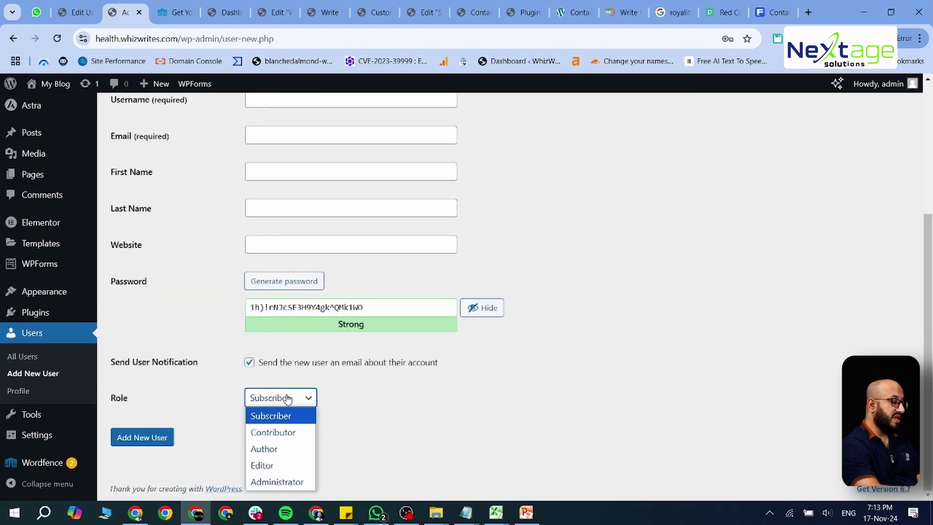
pyautogui.click(279, 482)
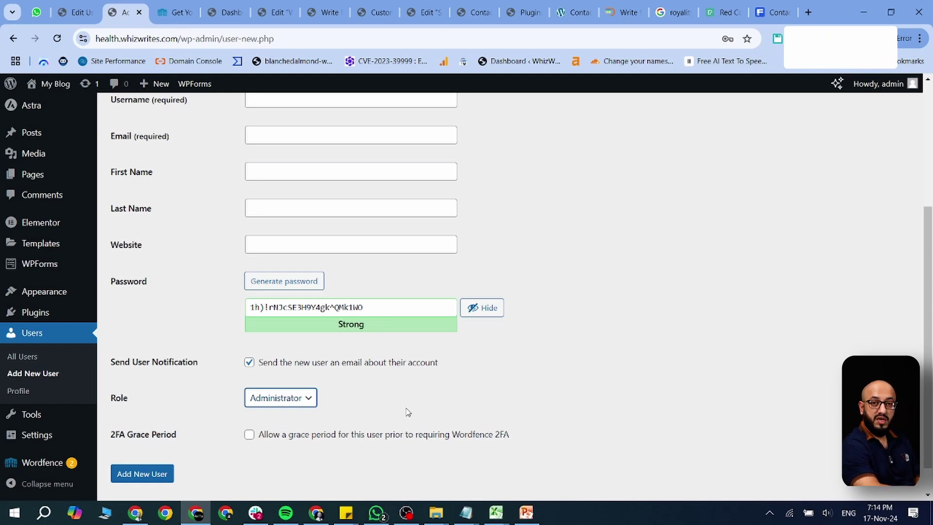
pyautogui.scroll(2, 408, 412)
pyautogui.scroll(1, 408, 412)
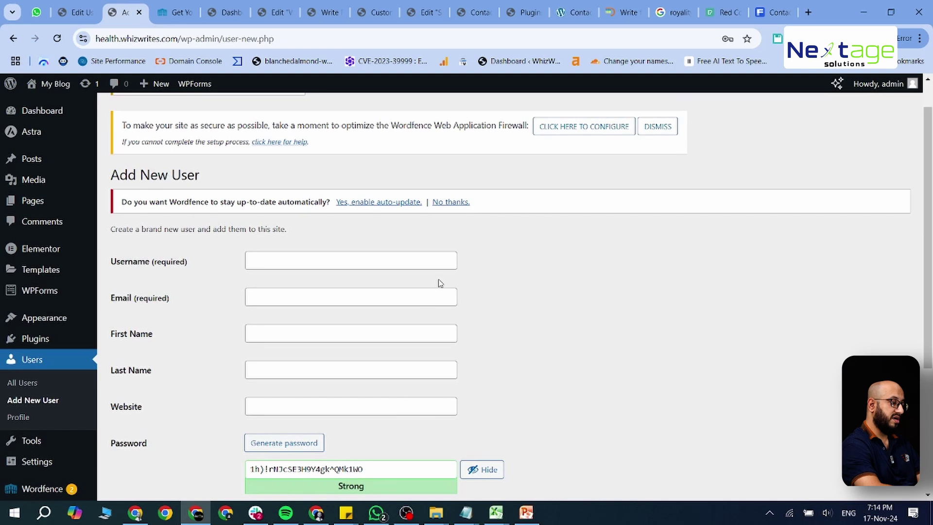